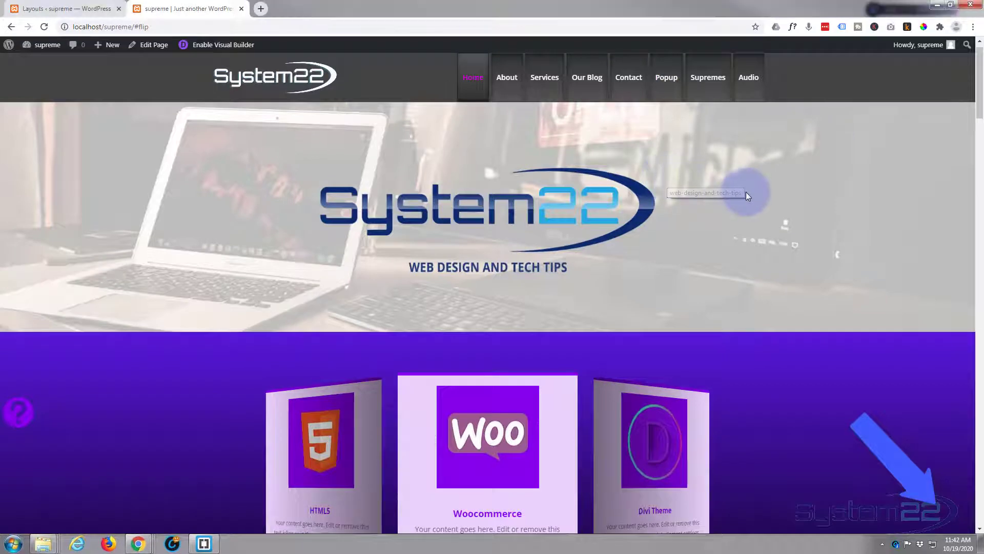
Step: Scroll through the front page to review its sections
scroll(746, 191, down, 4)
scroll(749, 190, down, 2)
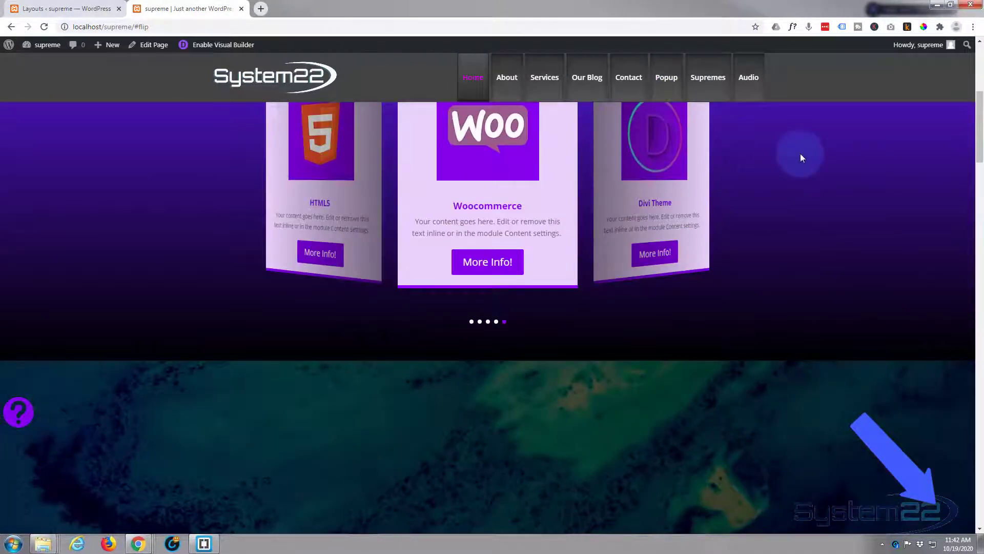
scroll(801, 153, down, 2)
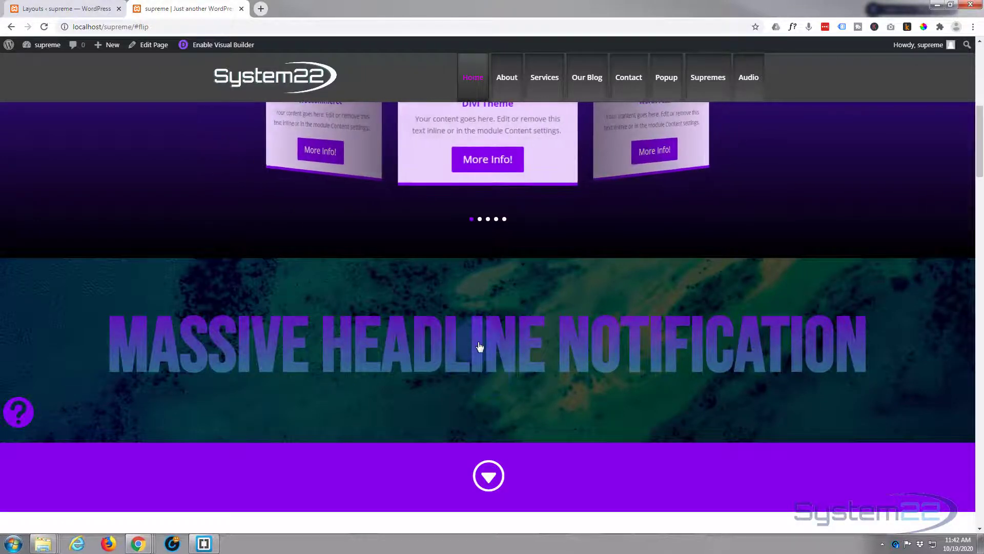
scroll(479, 347, down, 1)
scroll(479, 347, down, 7)
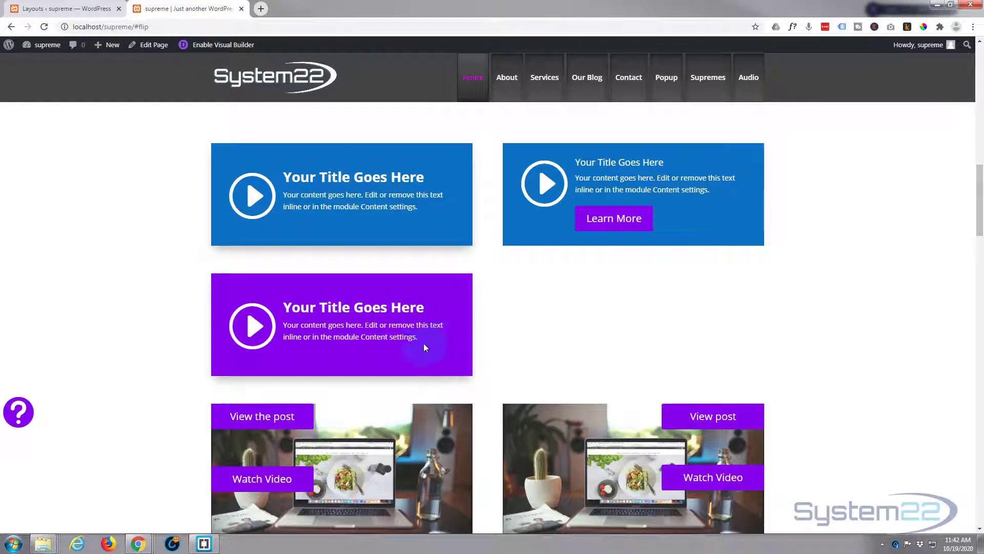
scroll(18, 419, up, 7)
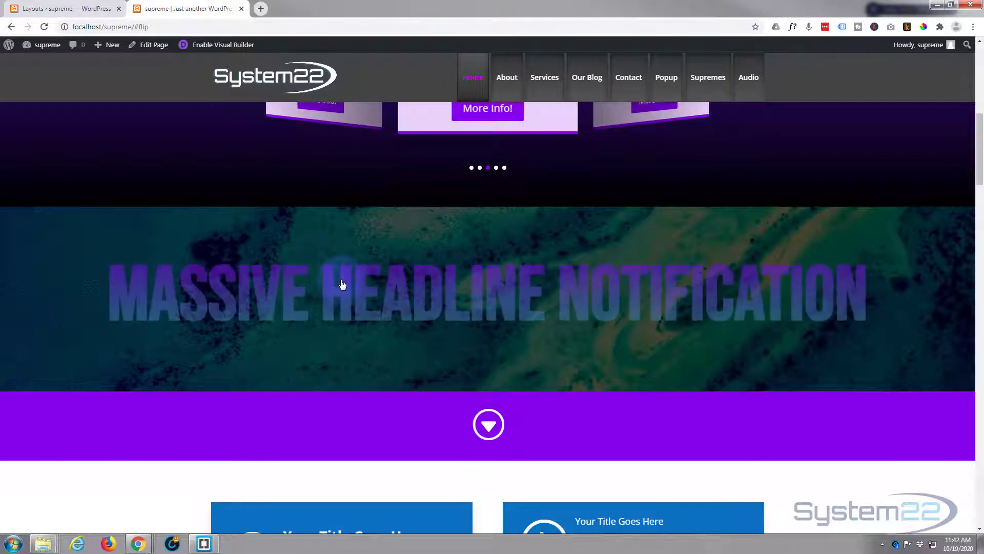
scroll(338, 282, up, 3)
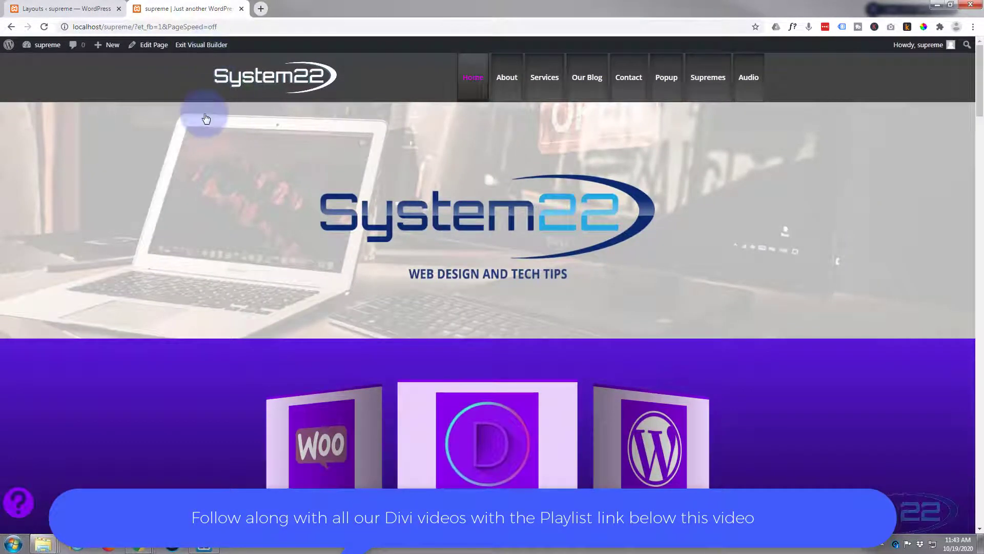
Step: Delete the Massive Headline Notification section below the flip carousel
scroll(204, 113, down, 6)
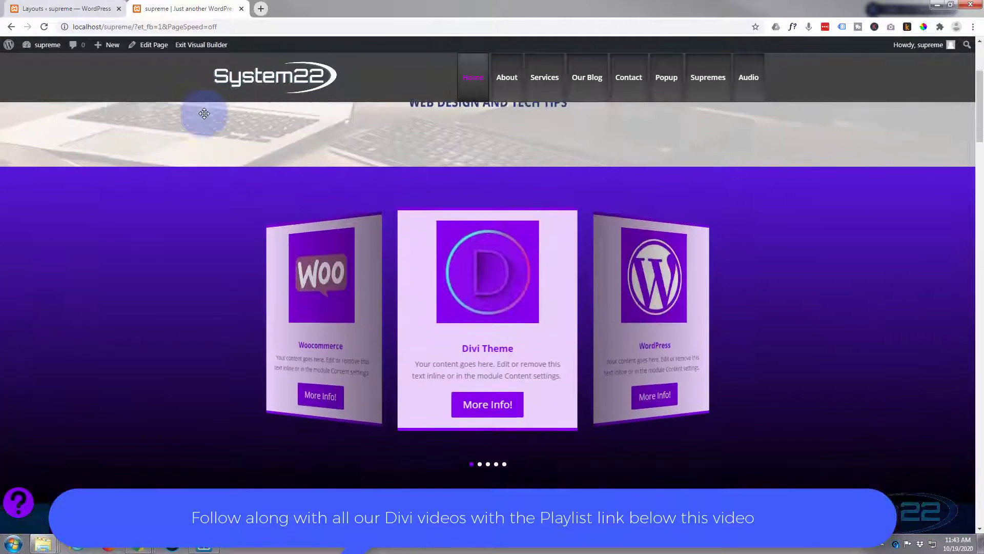
scroll(204, 113, down, 1)
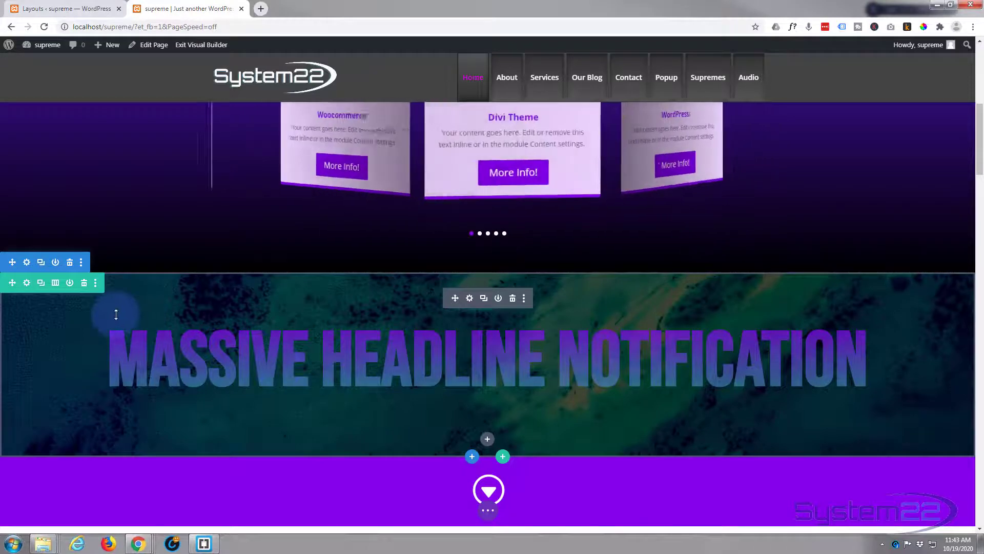
click(85, 283)
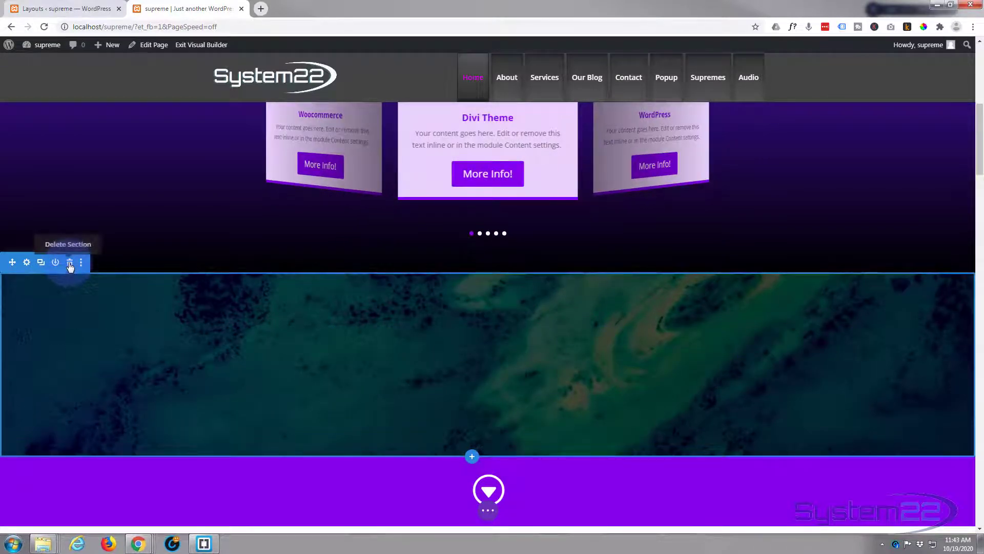
click(70, 263)
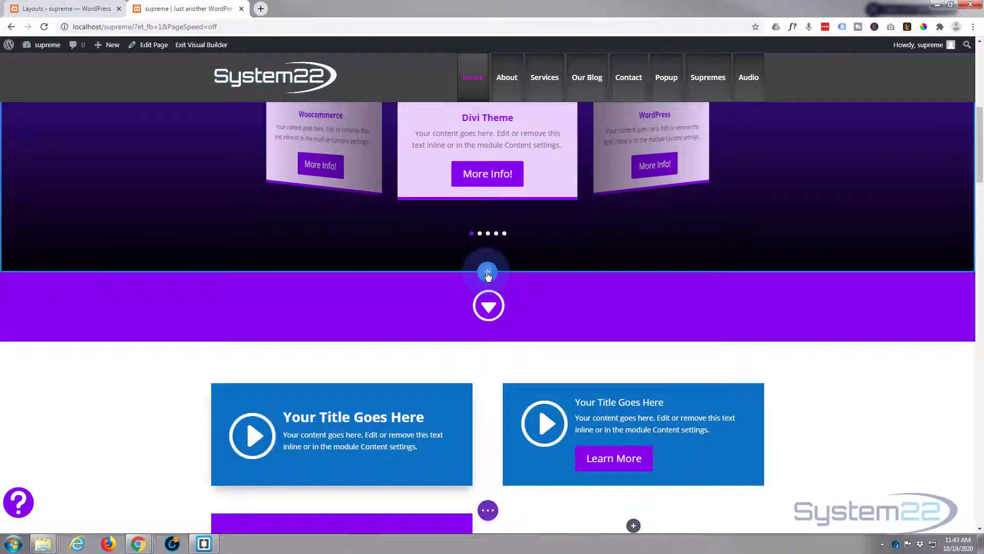
Step: Insert a new regular section with a single-column row below the carousel
click(488, 275)
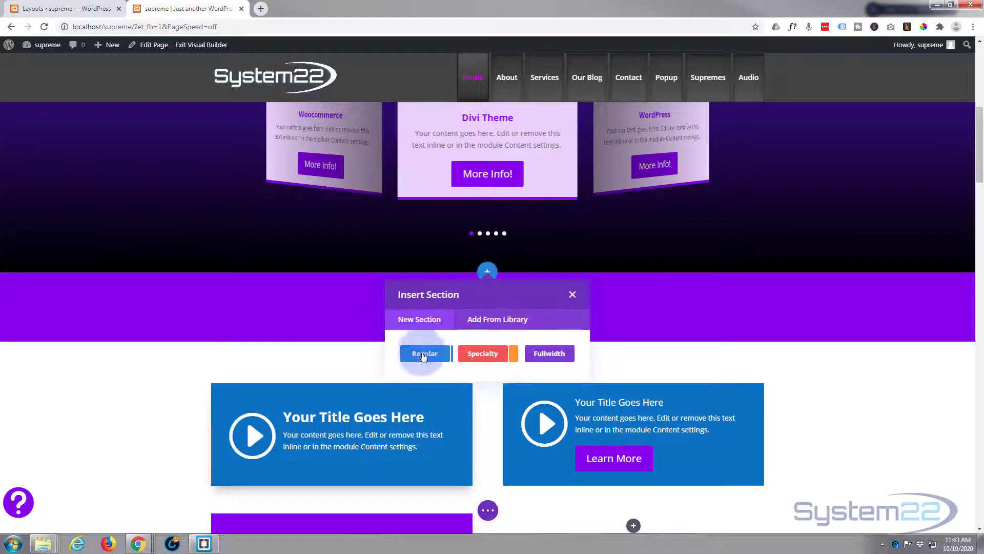
click(425, 354)
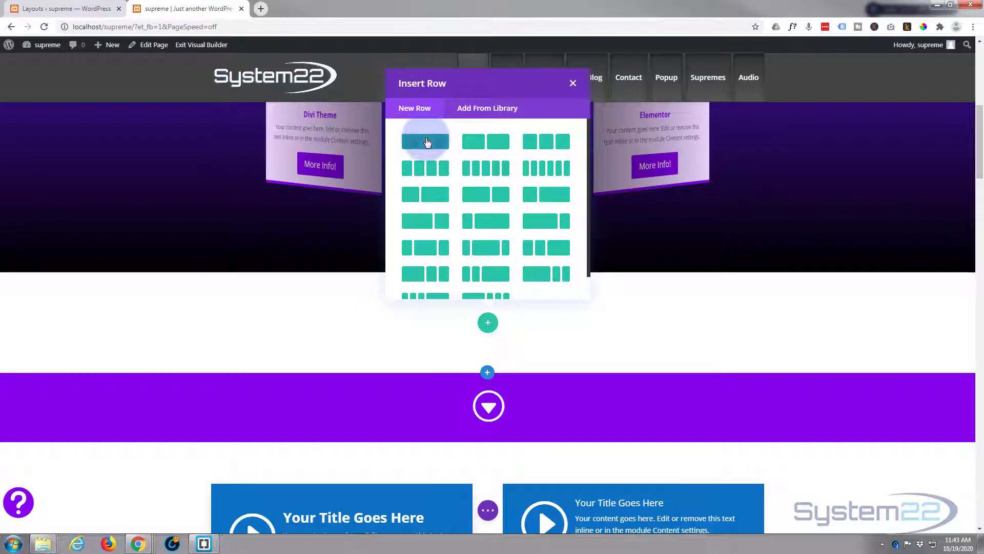
click(428, 142)
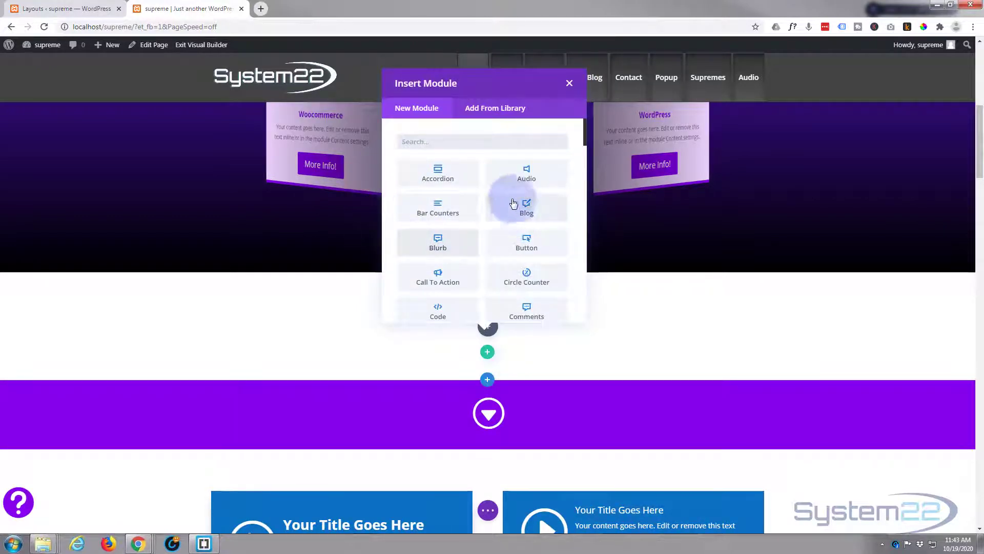
Step: Add a Supreme Gradient Text module to the new row
scroll(461, 224, down, 3)
scroll(461, 226, down, 3)
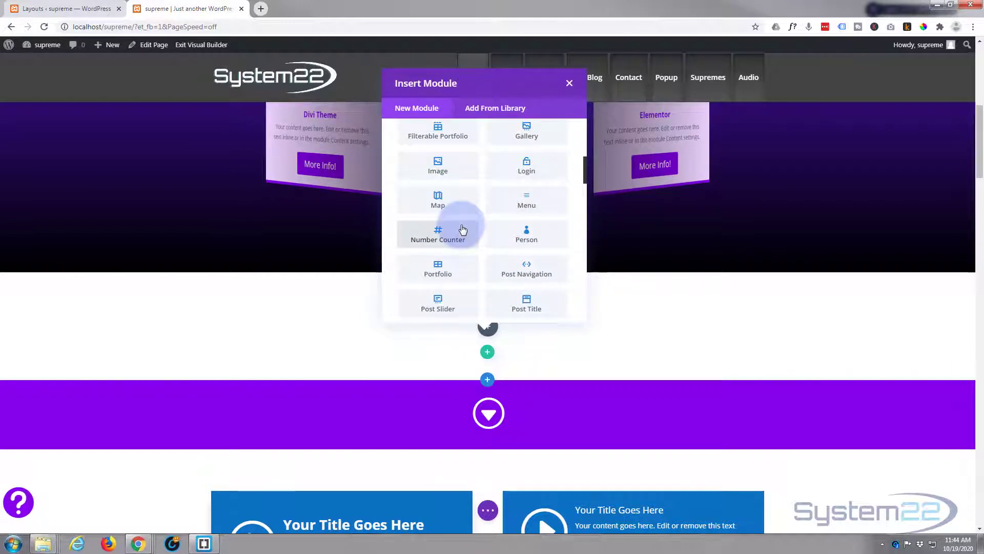
scroll(463, 229, down, 5)
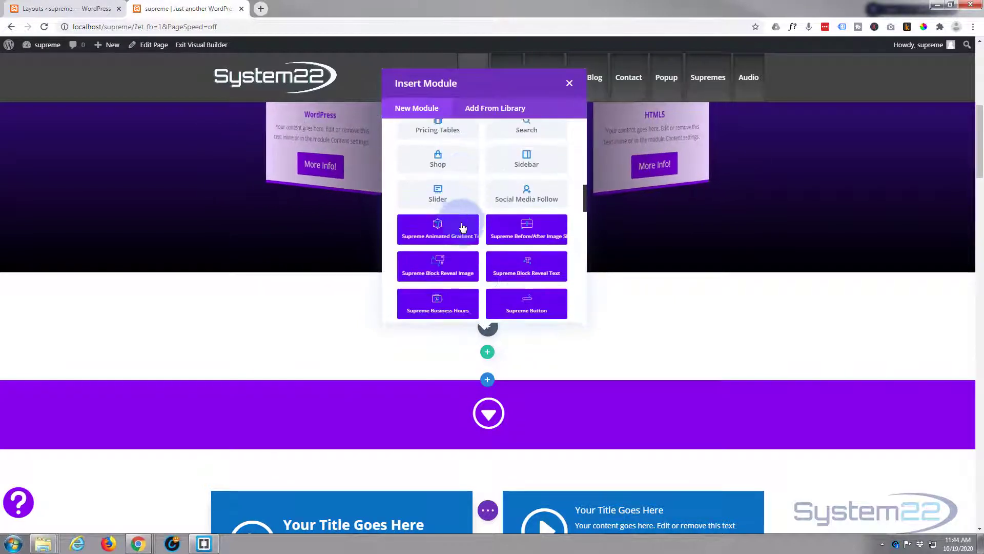
scroll(463, 236, down, 5)
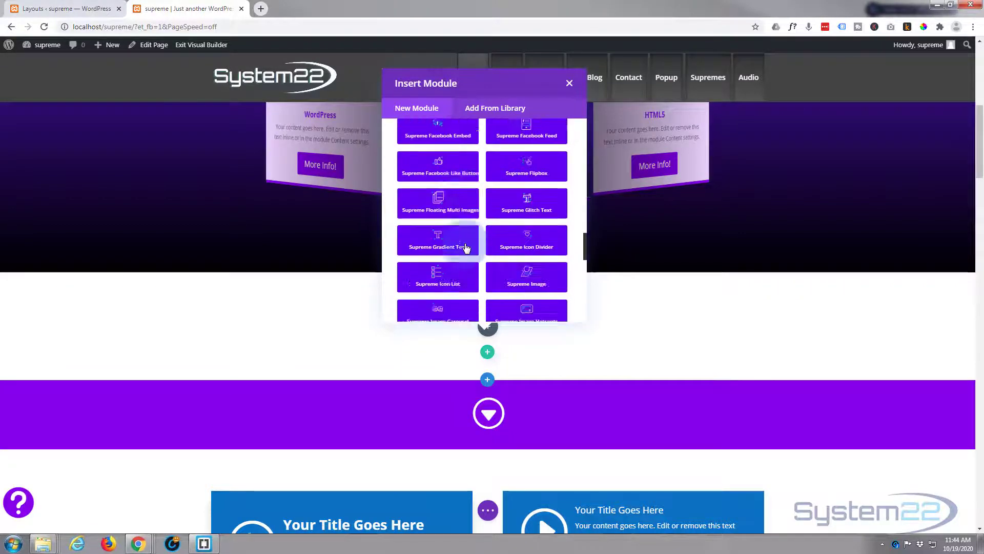
scroll(466, 248, down, 10)
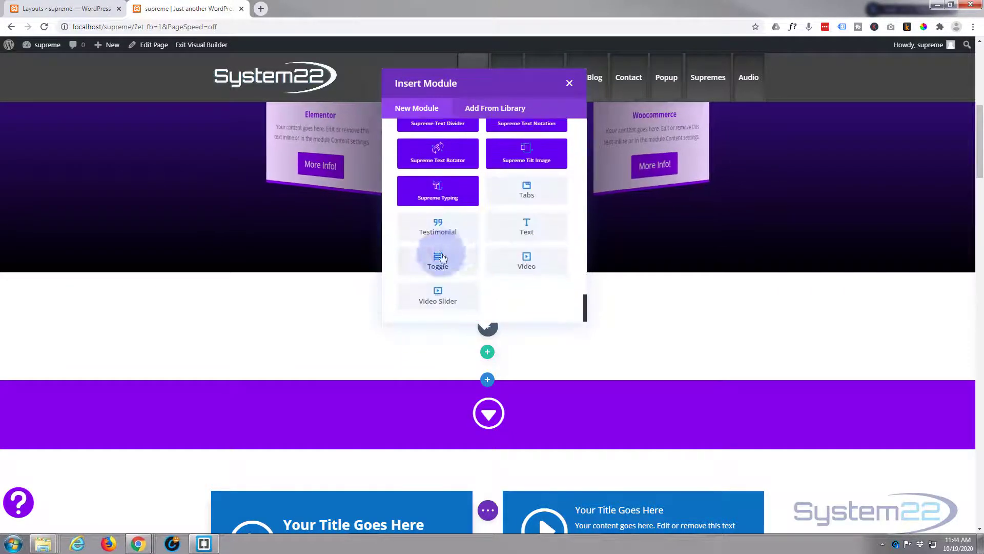
scroll(459, 276, up, 8)
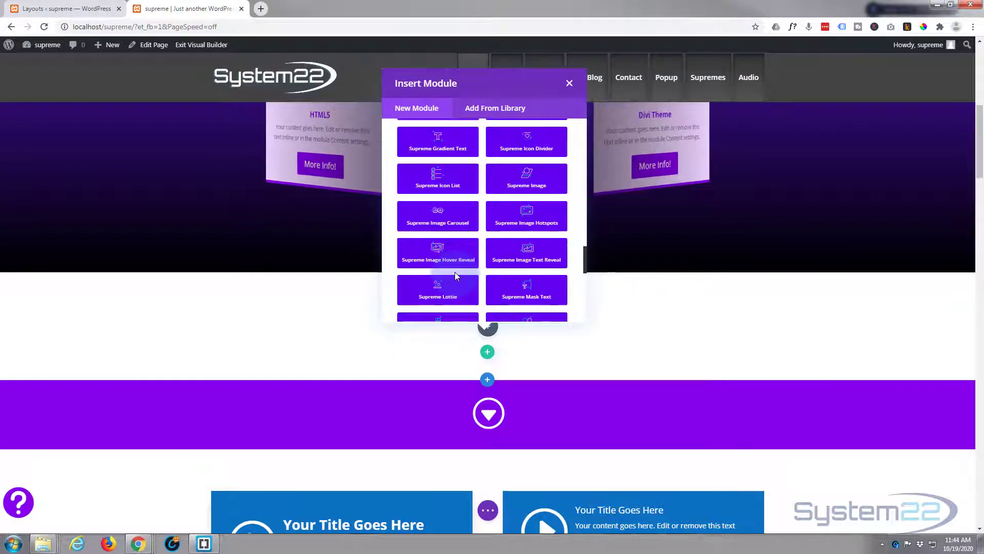
scroll(455, 272, up, 3)
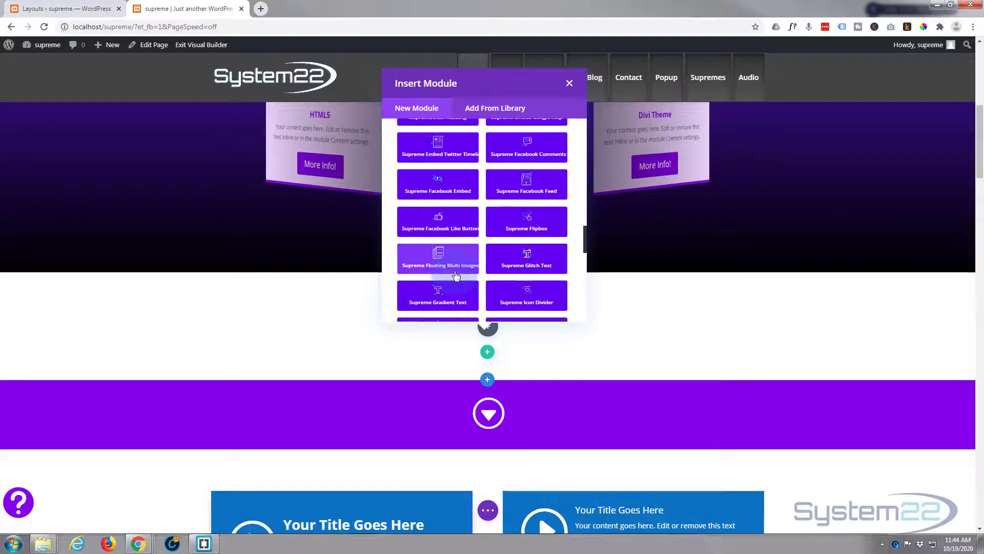
click(454, 276)
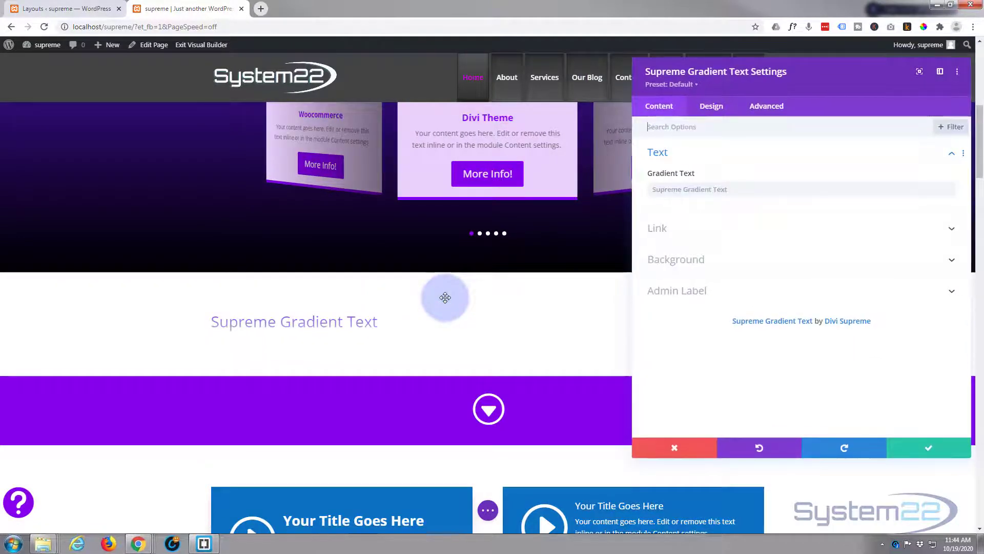
Step: Set the gradient text to Our Awesome Headline
click(731, 187)
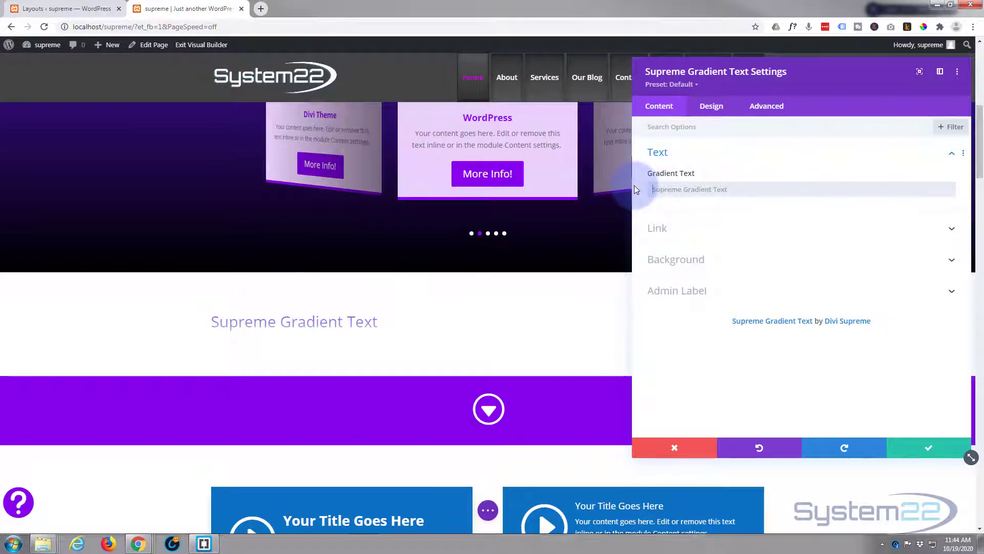
text(Our )
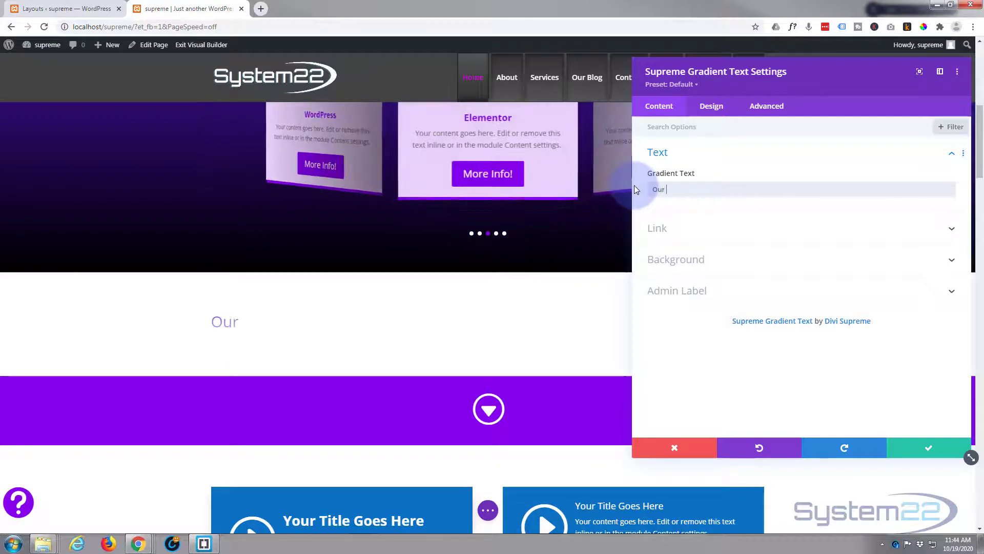
text(Awes)
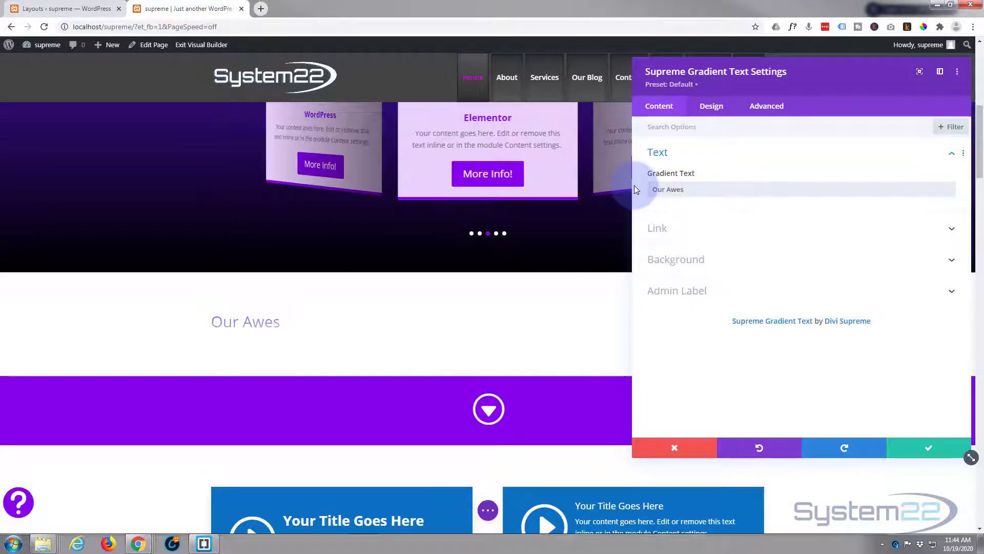
text(ome Hea)
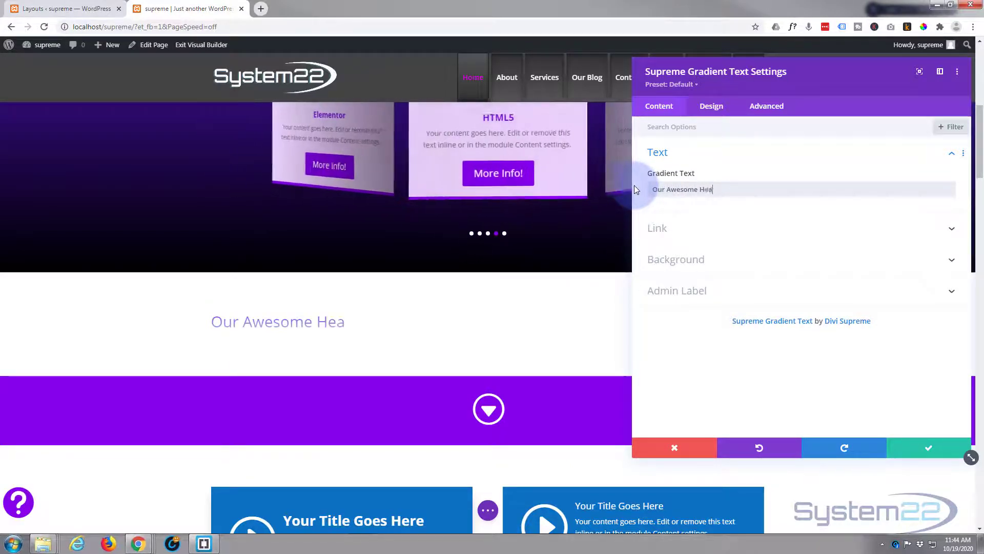
text(dline)
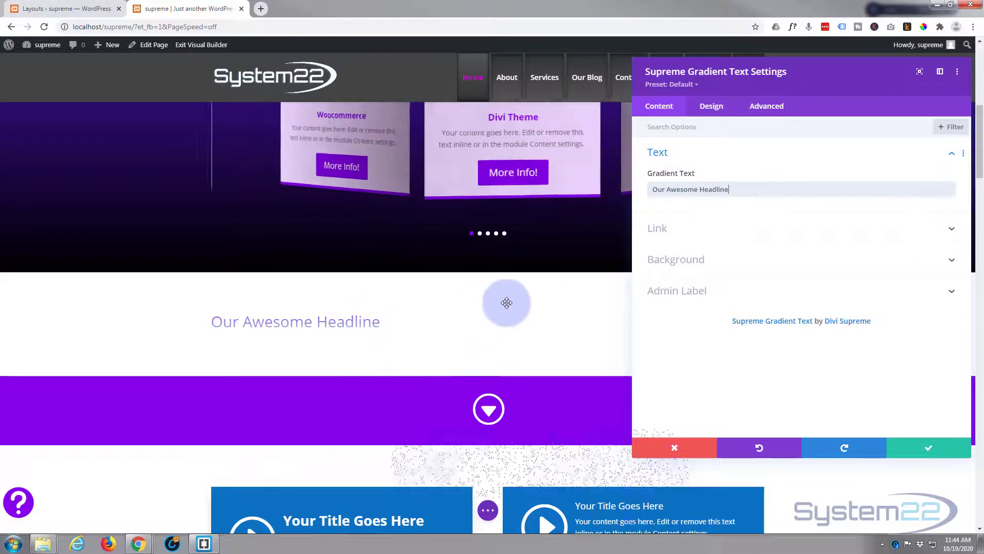
Step: Set the module's link URL to #buttons
scroll(504, 305, down, 2)
scroll(505, 305, down, 5)
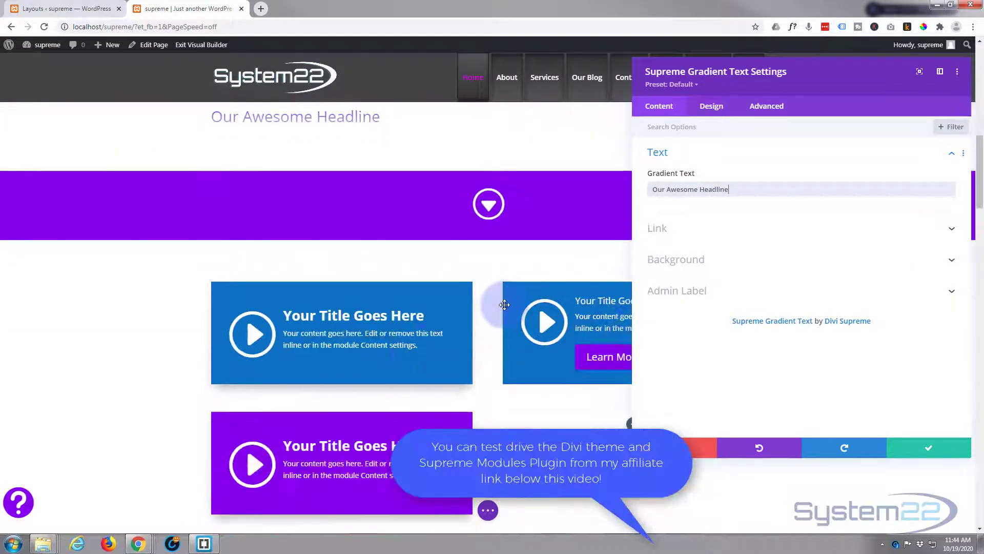
scroll(505, 304, up, 2)
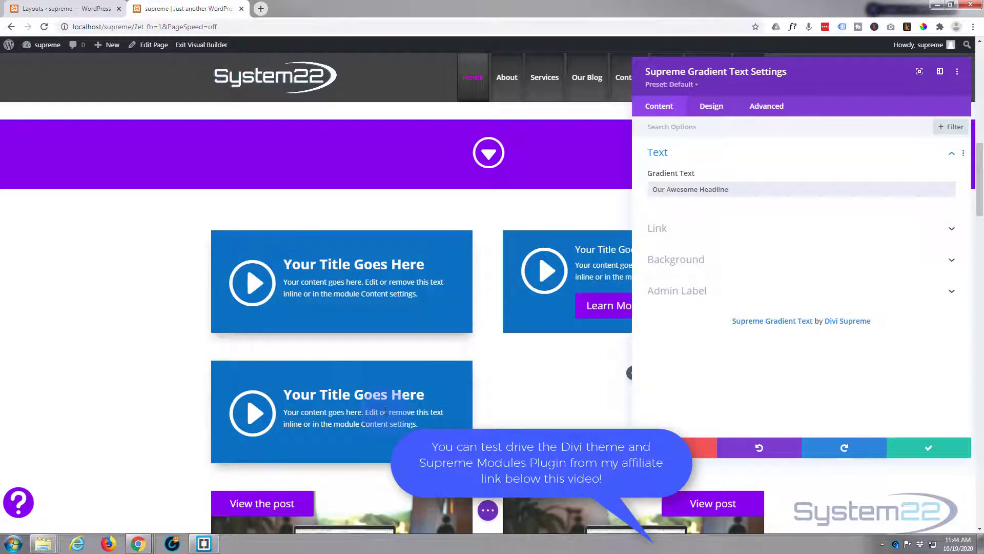
scroll(385, 412, down, 6)
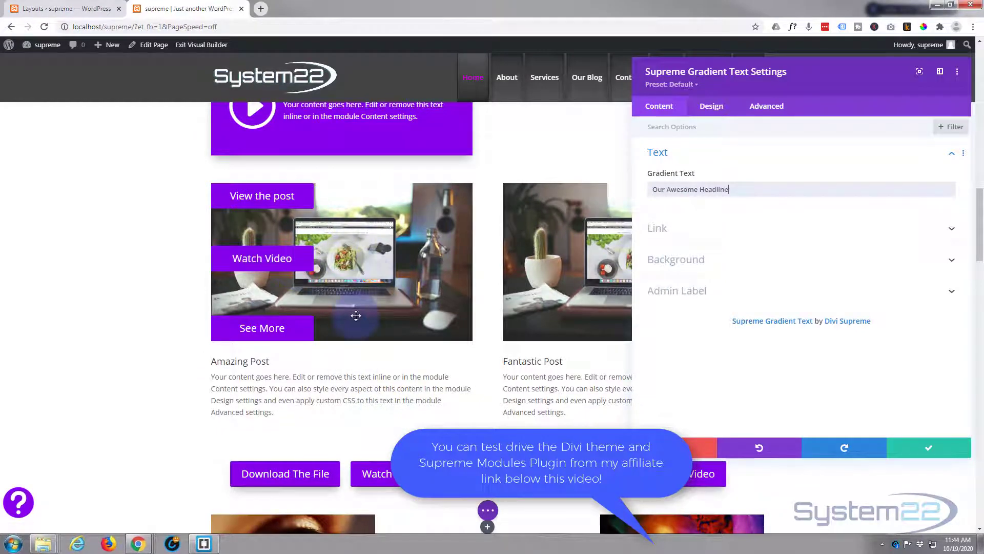
scroll(356, 316, up, 2)
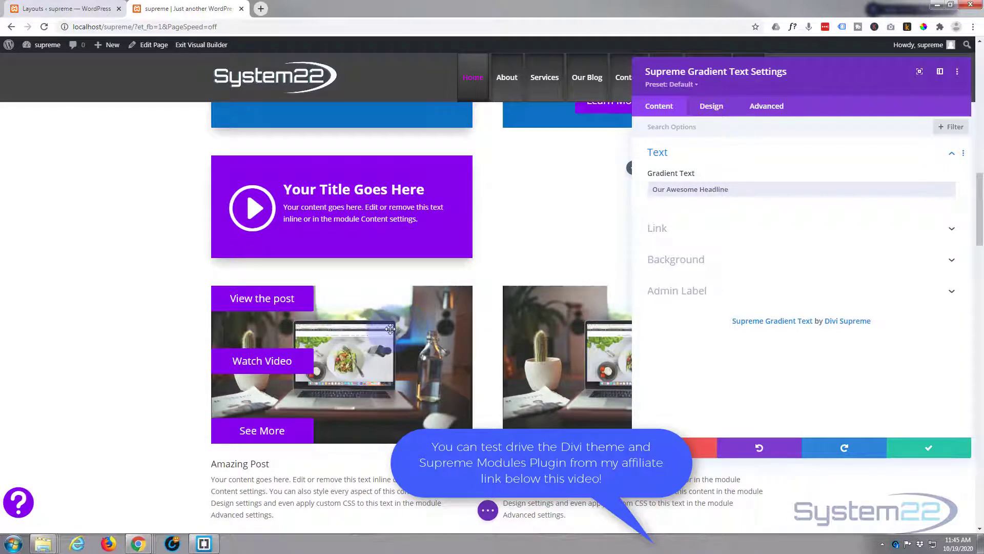
click(747, 230)
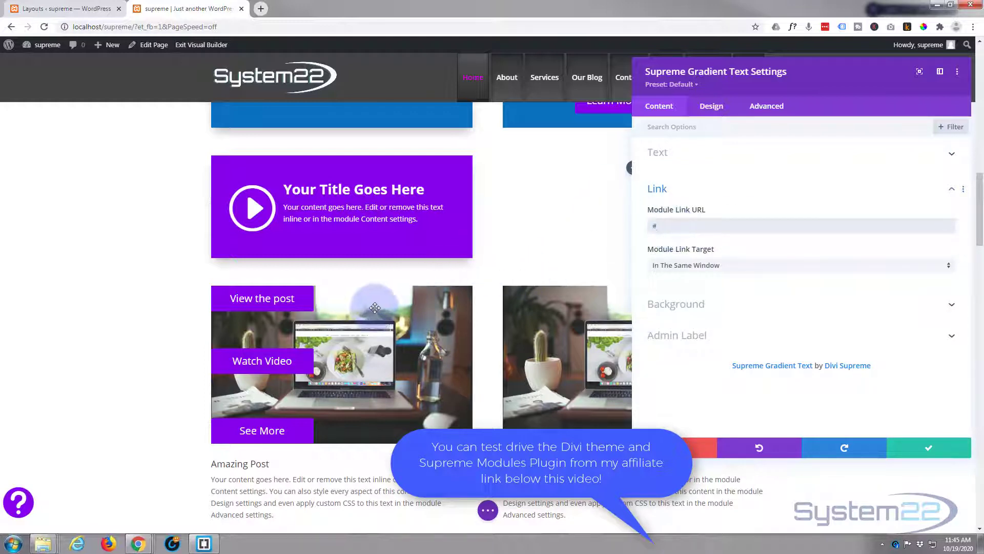
click(677, 230)
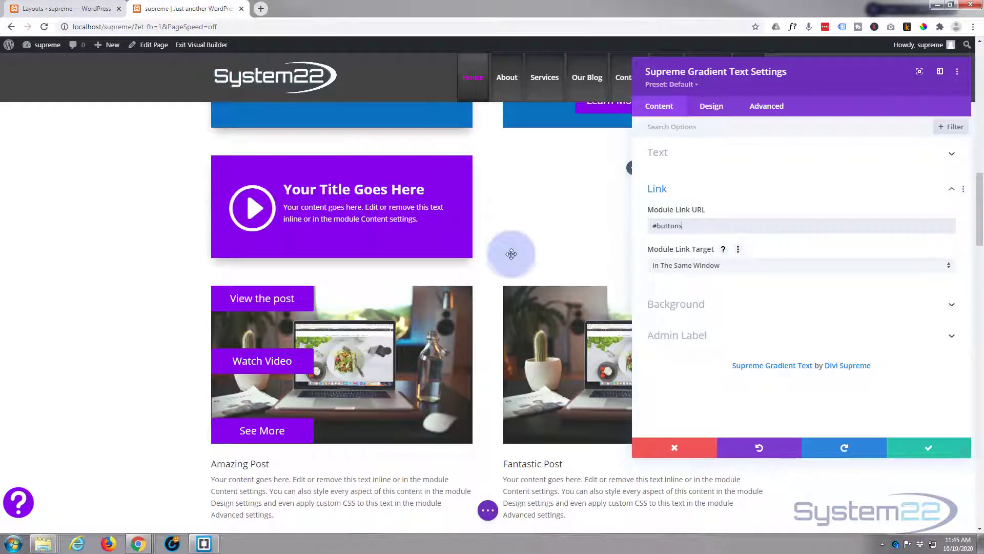
Step: Center-align the module's text in its design settings
scroll(515, 254, up, 8)
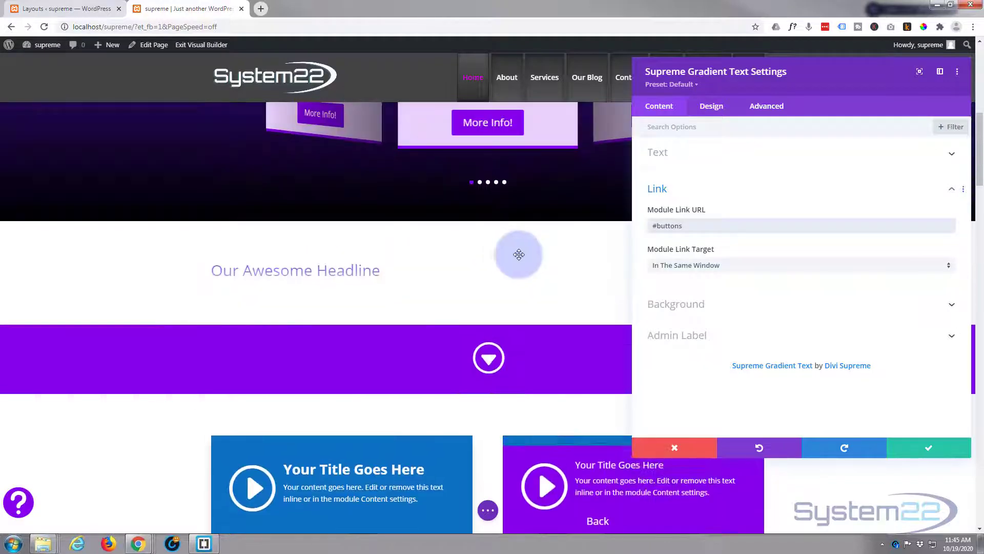
click(780, 318)
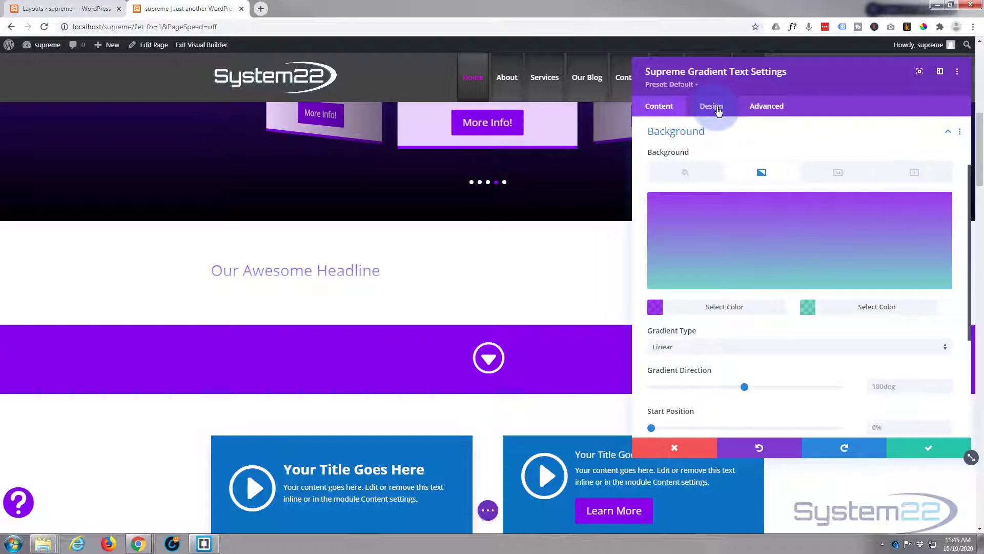
click(718, 112)
click(746, 162)
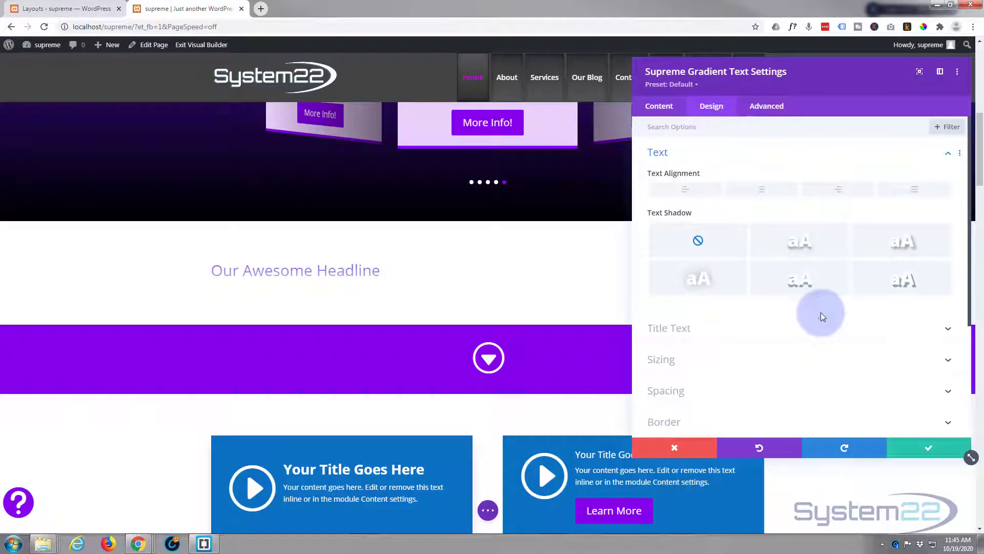
click(763, 191)
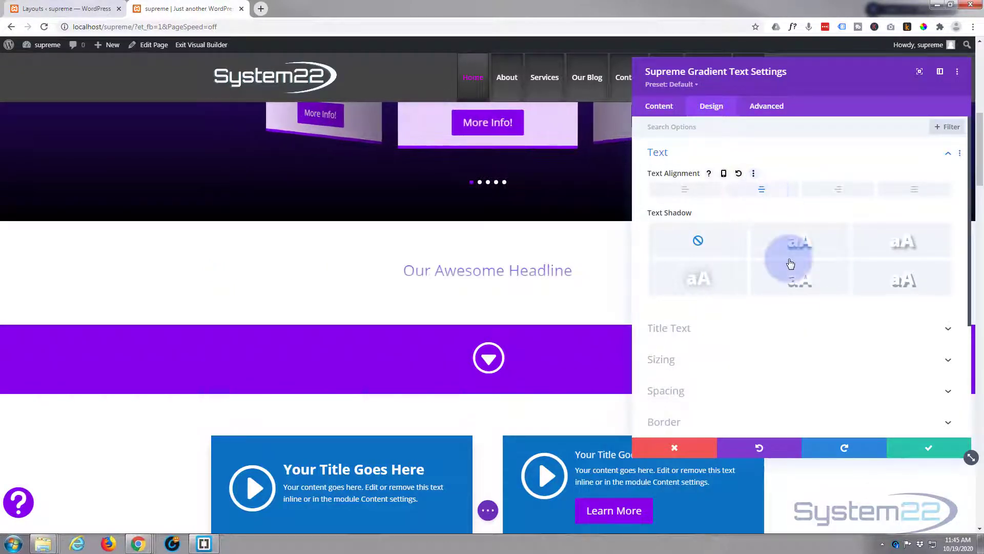
Step: Set the headline module's title font to Bebas Neue in its title text design settings
scroll(790, 265, down, 1)
click(763, 277)
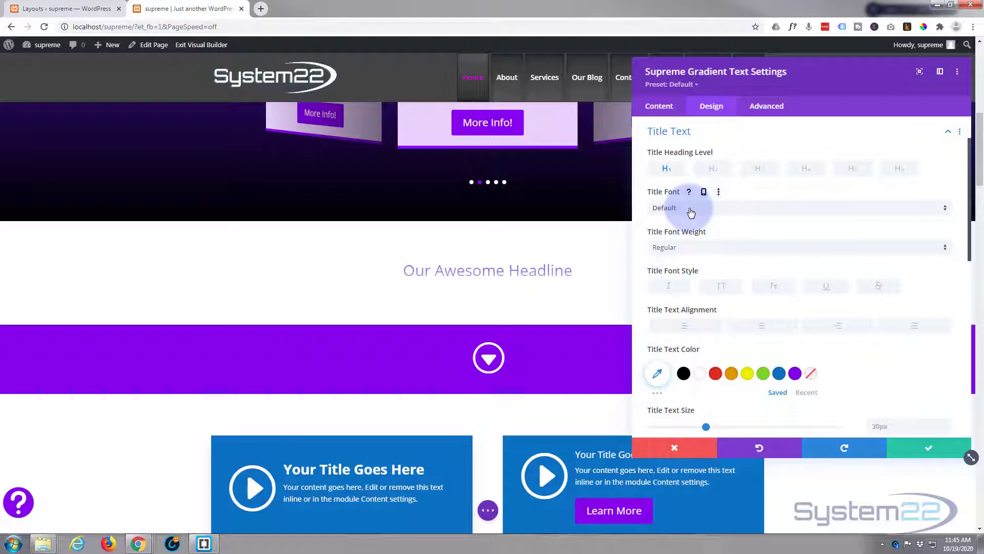
click(690, 248)
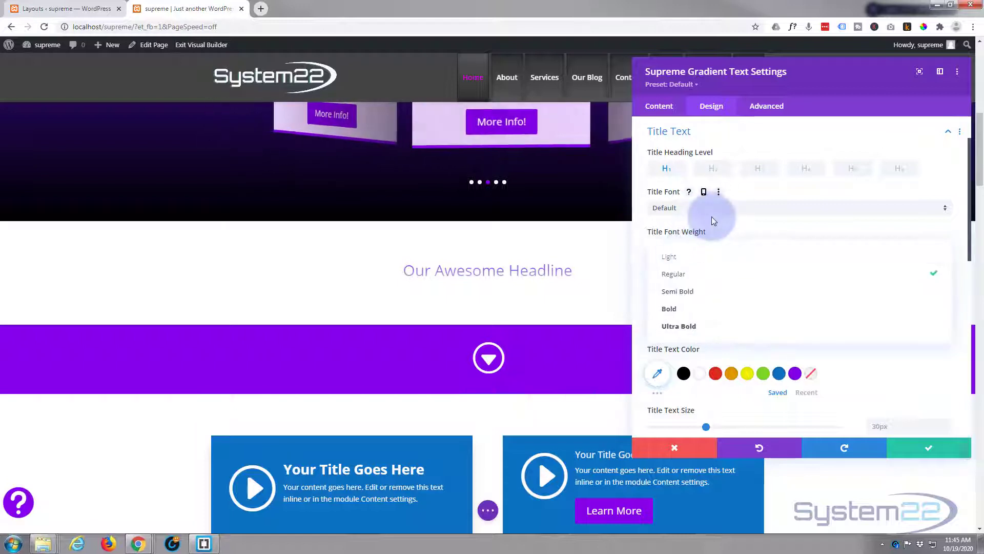
click(727, 209)
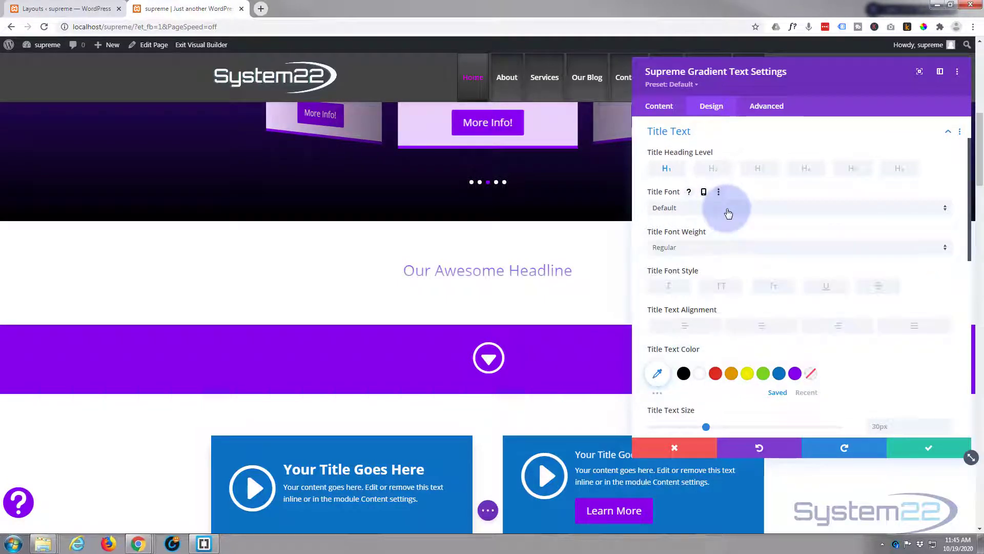
click(727, 208)
click(727, 209)
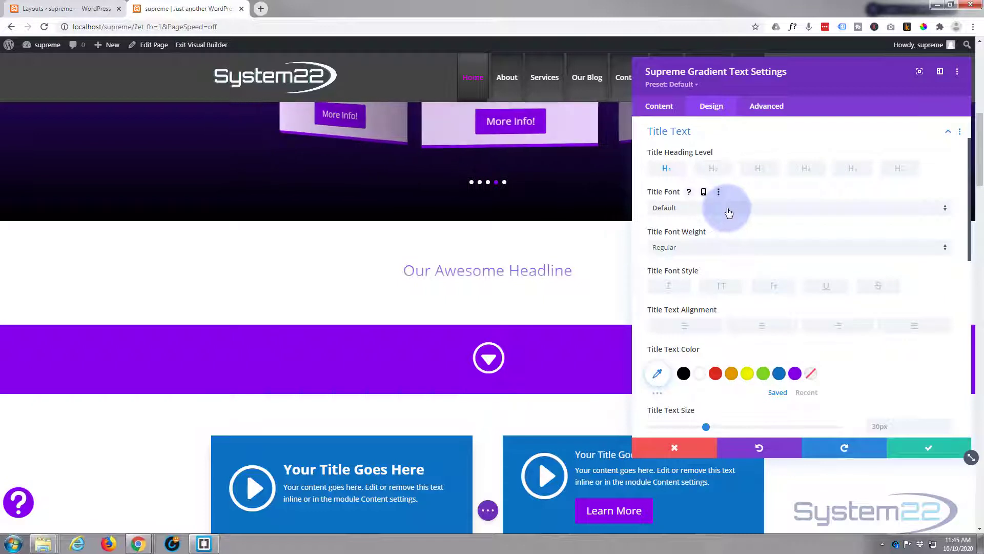
click(728, 211)
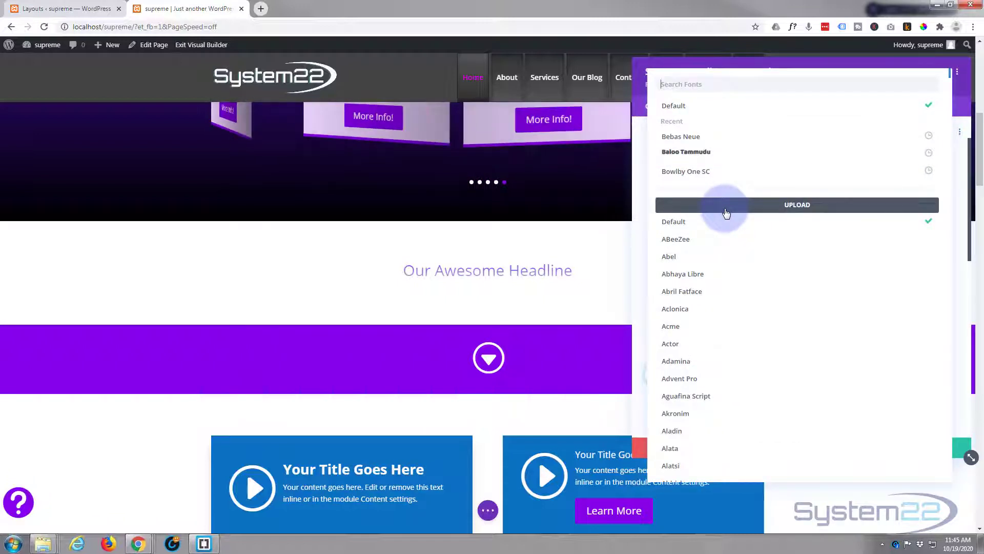
click(686, 141)
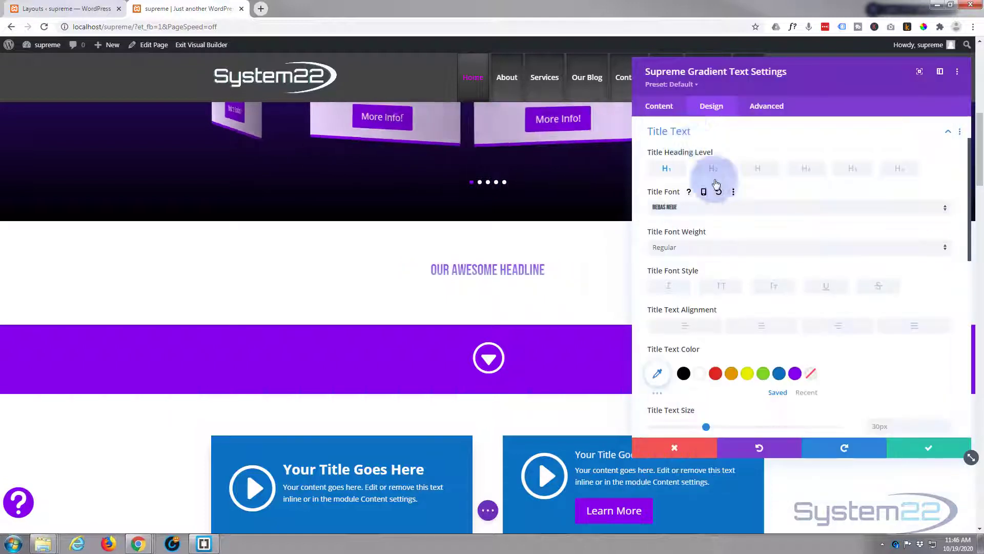
Step: Set the title font weight to Bold and the title text size to 100px, then save the module
click(724, 249)
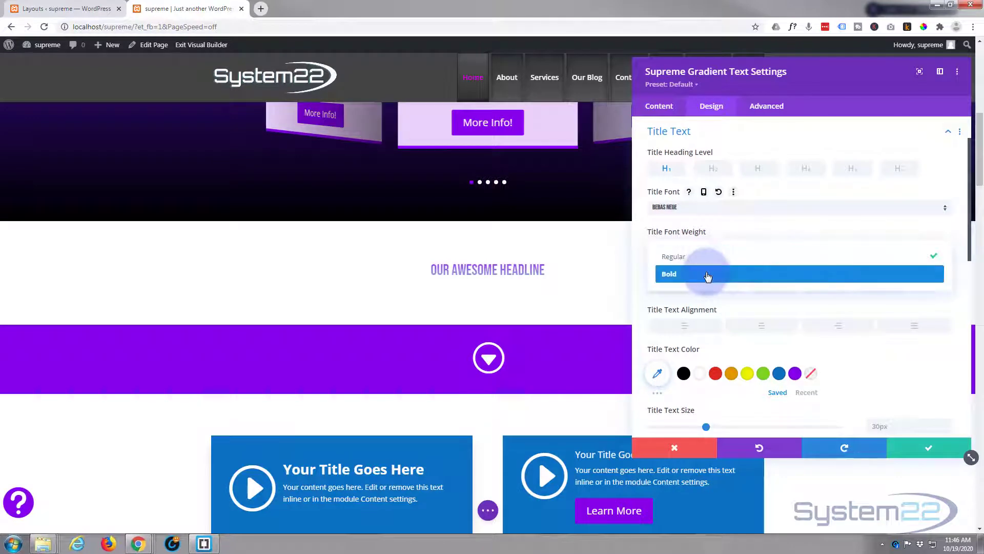
click(706, 271)
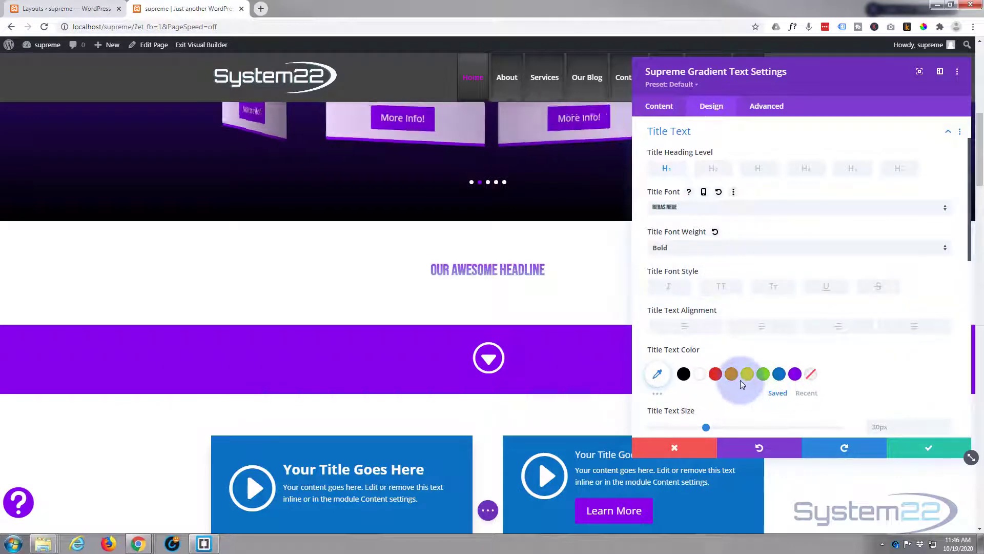
scroll(735, 385, down, 2)
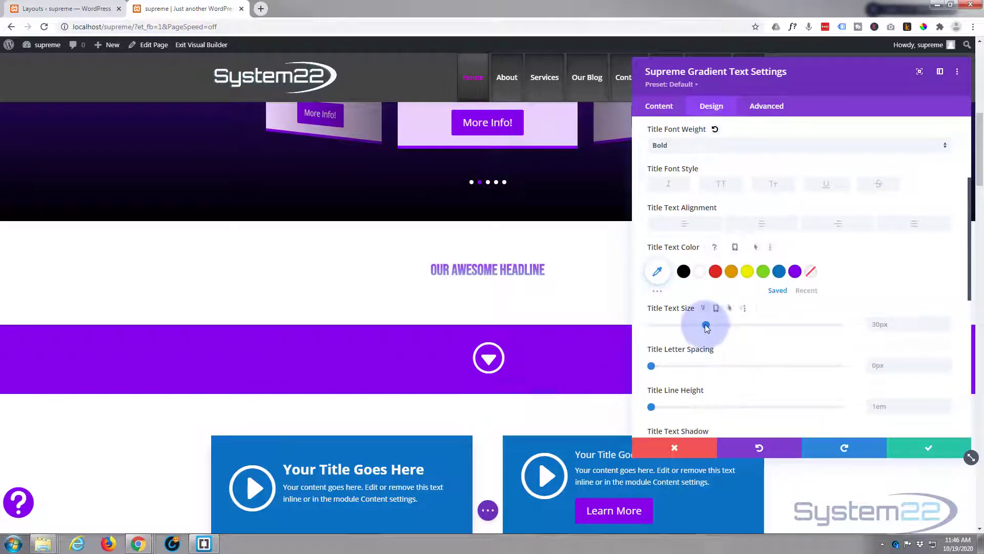
drag(706, 327, 884, 334)
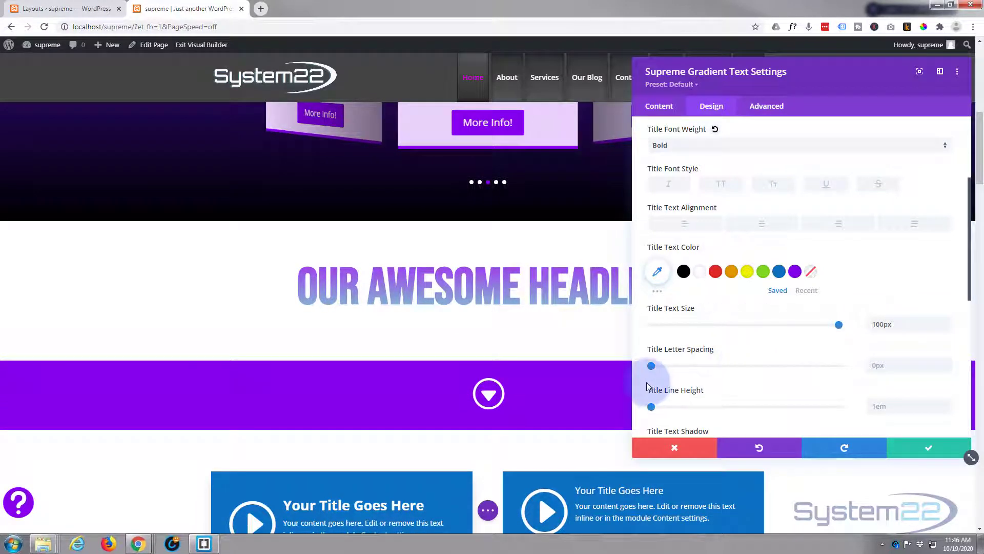
mouse_move(773, 77)
mouse_down()
mouse_move(982, 72)
mouse_move(752, 86)
mouse_move(768, 85)
mouse_up()
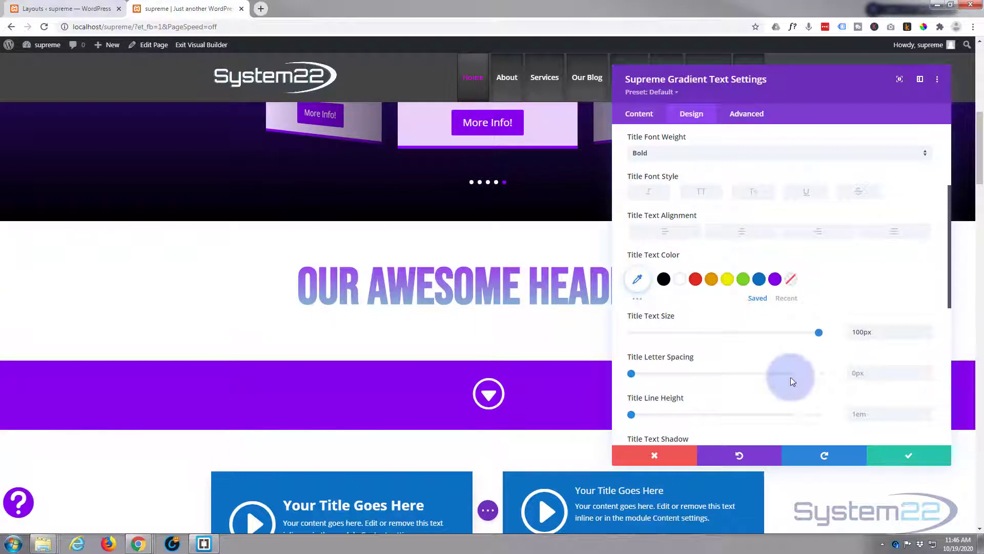
click(902, 456)
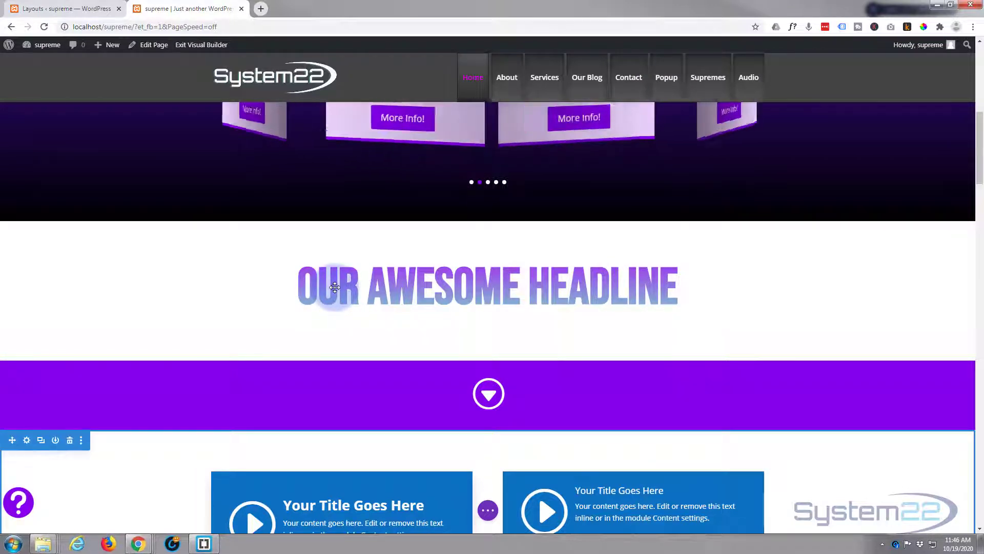
Step: Set the headline row's width and max width to 100% and save the row settings
mouse_move(226, 253)
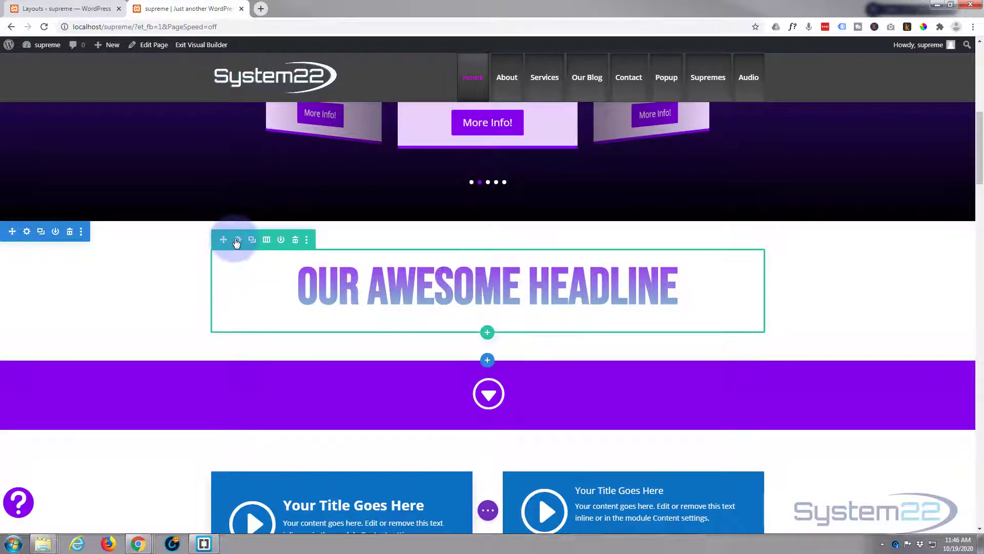
click(238, 240)
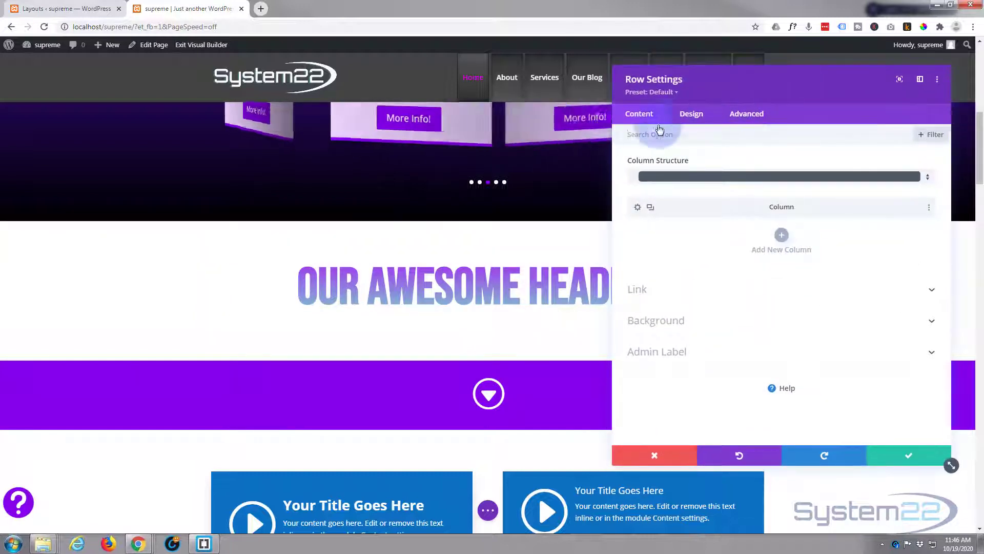
click(686, 117)
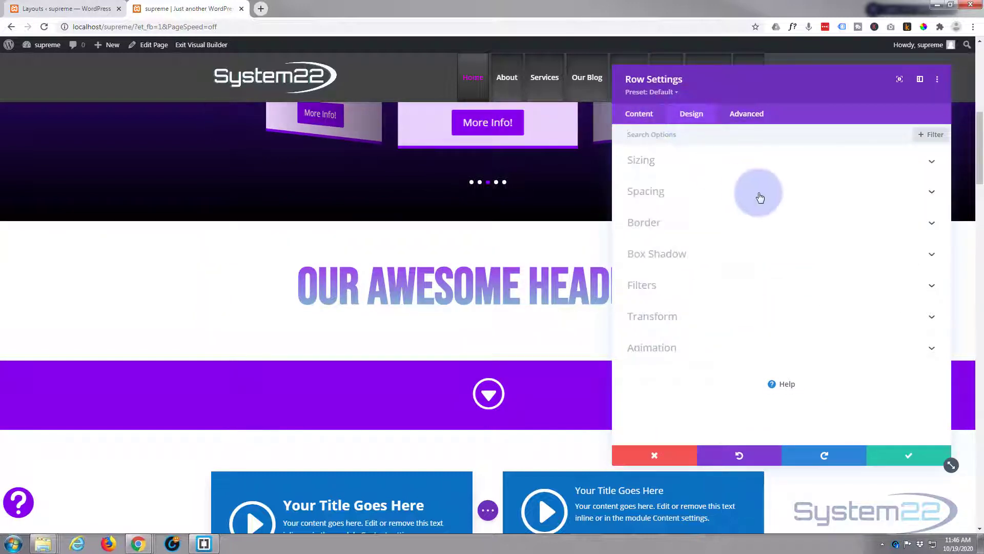
click(762, 165)
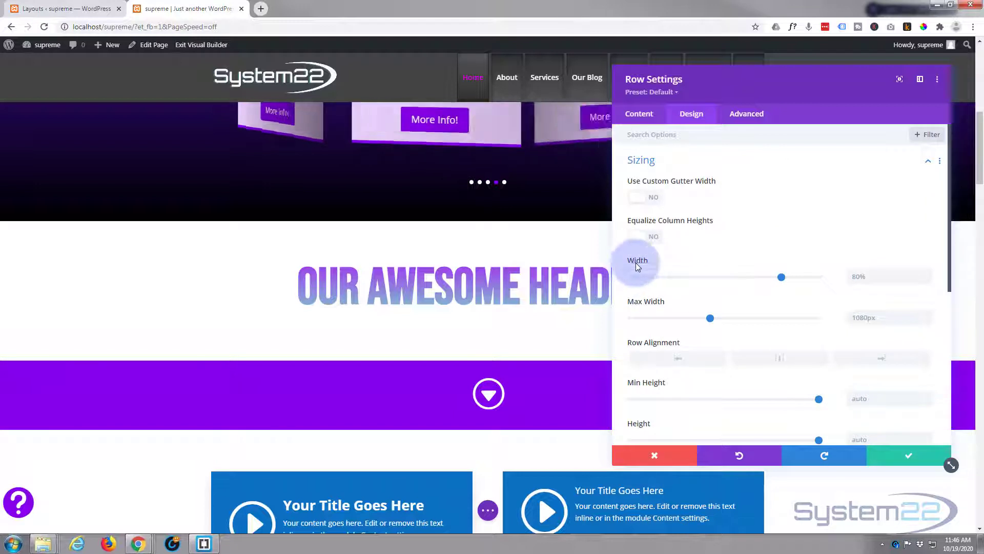
drag(780, 277, 804, 276)
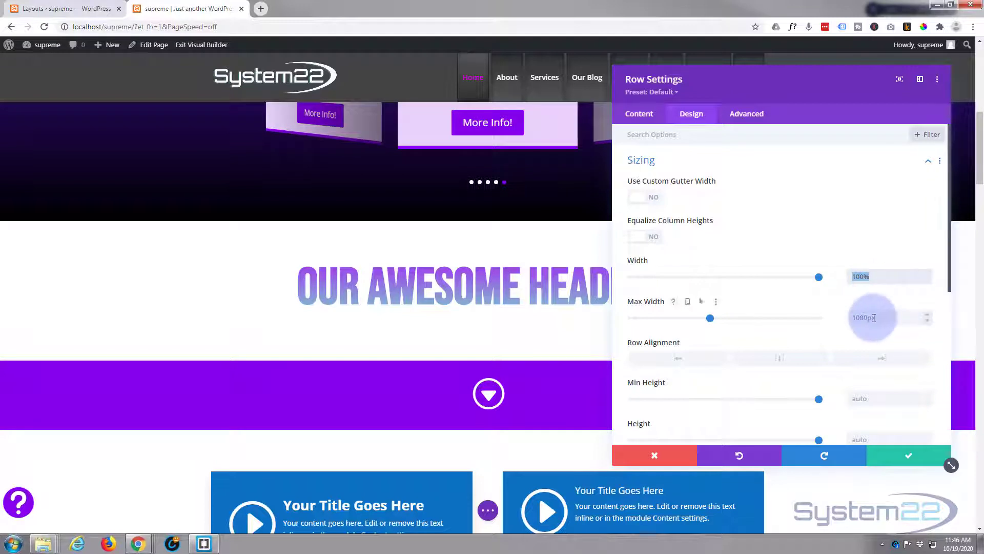
click(851, 318)
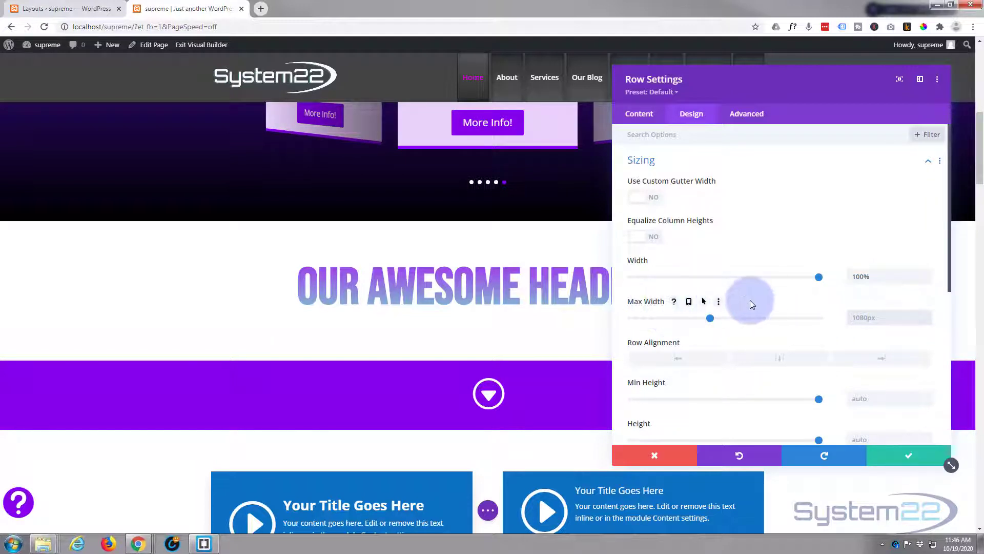
text(100%)
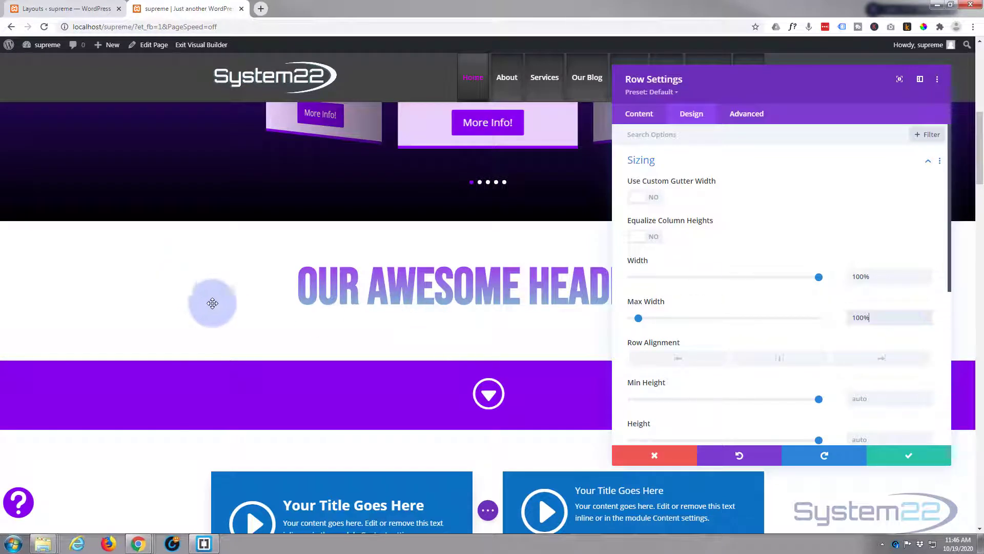
click(895, 459)
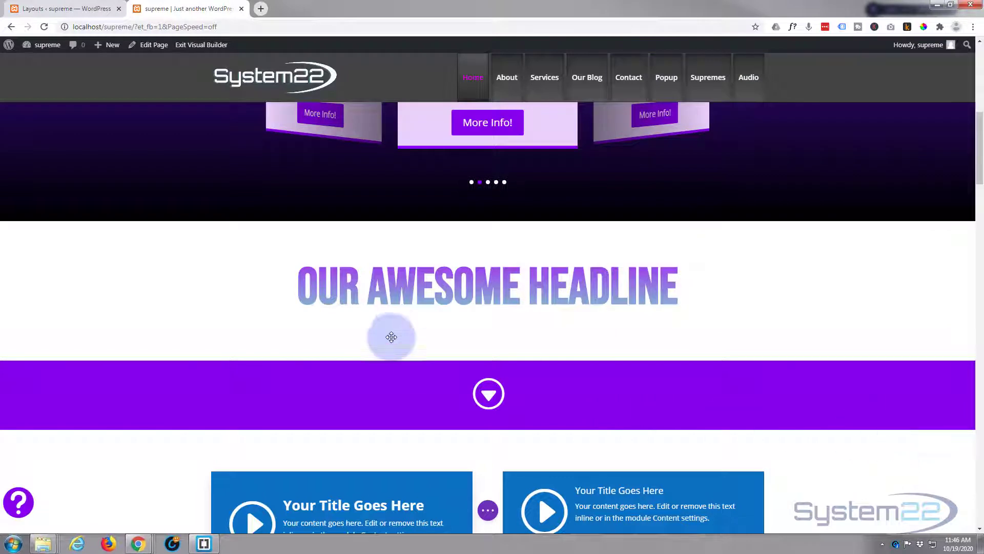
Step: Reopen the headline module's title text settings and increase the title text size to 170px
mouse_move(383, 294)
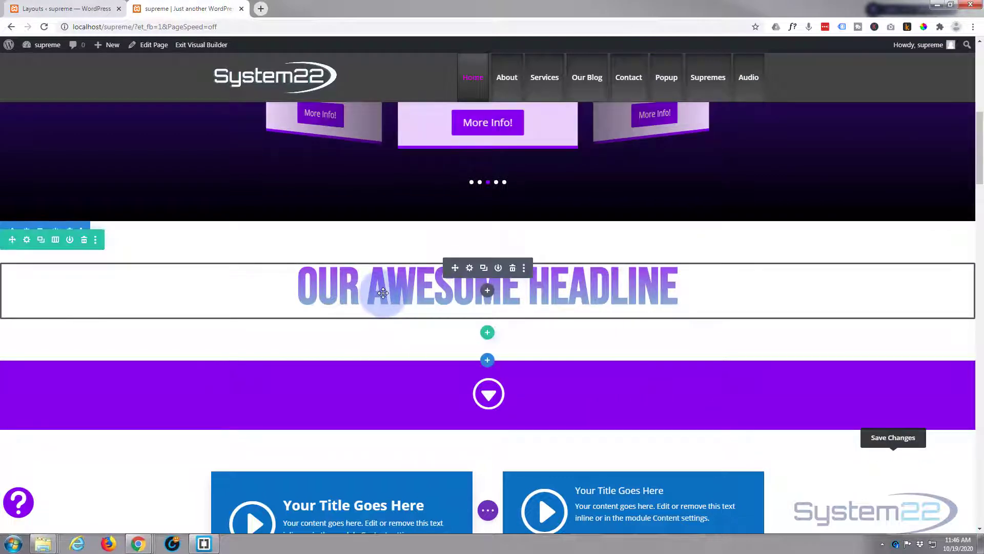
click(470, 268)
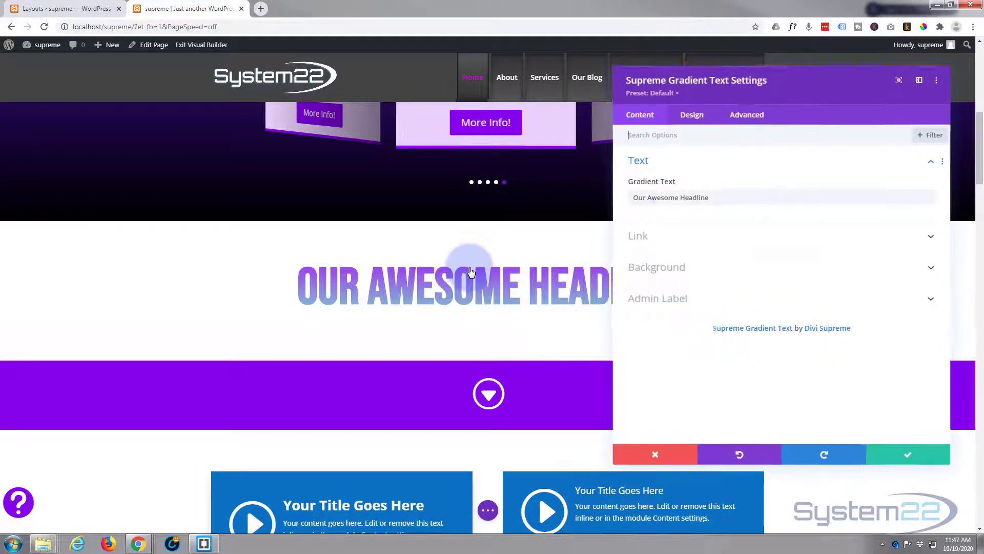
click(692, 118)
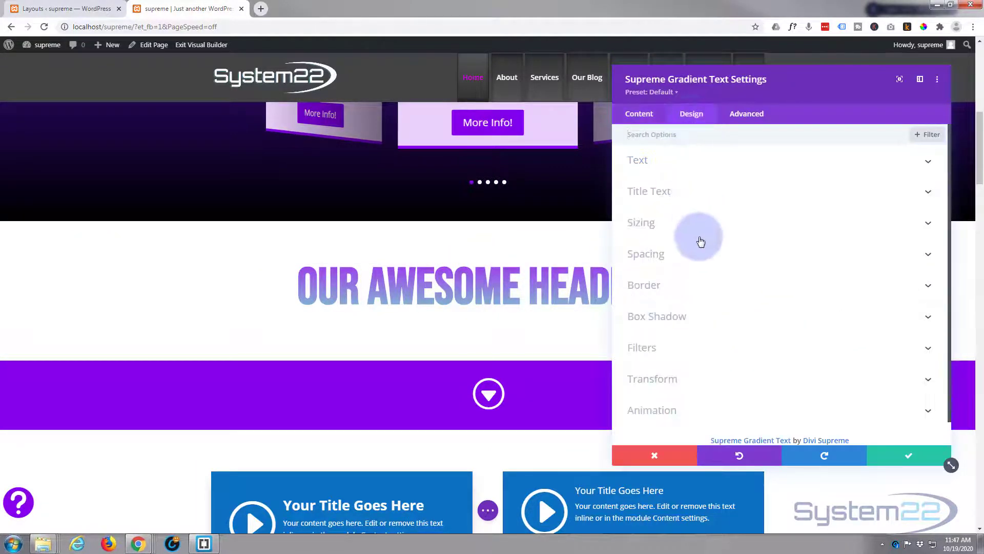
click(695, 194)
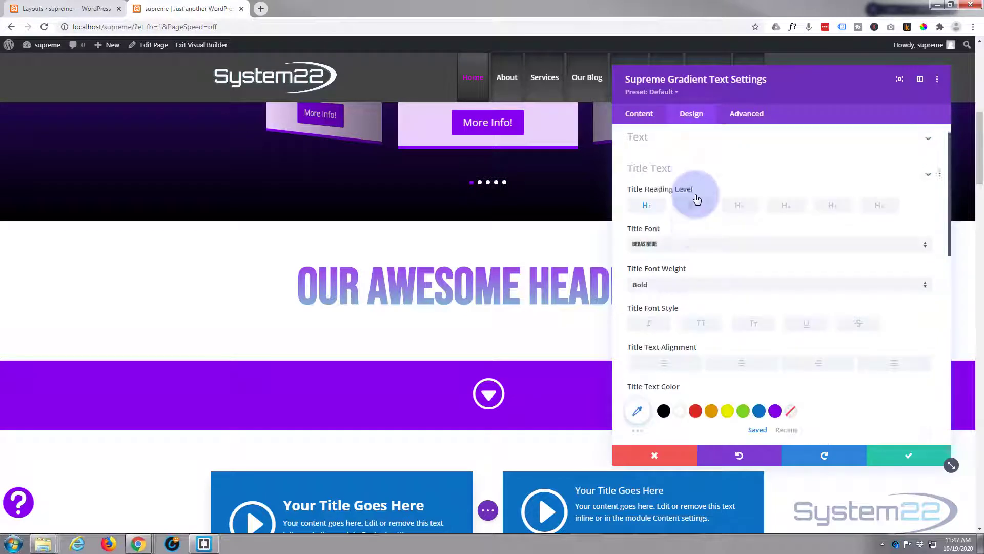
scroll(752, 324, down, 3)
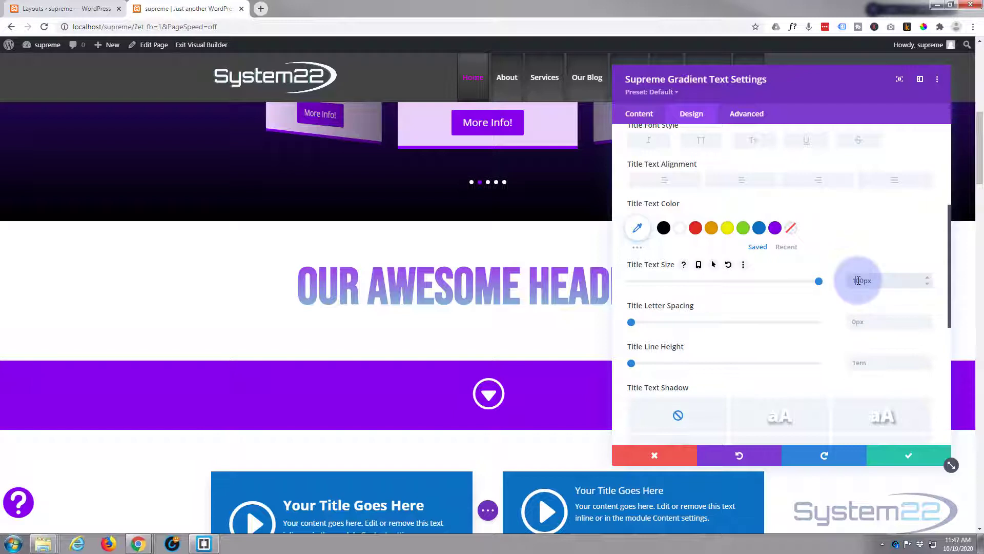
drag(860, 281, 856, 281)
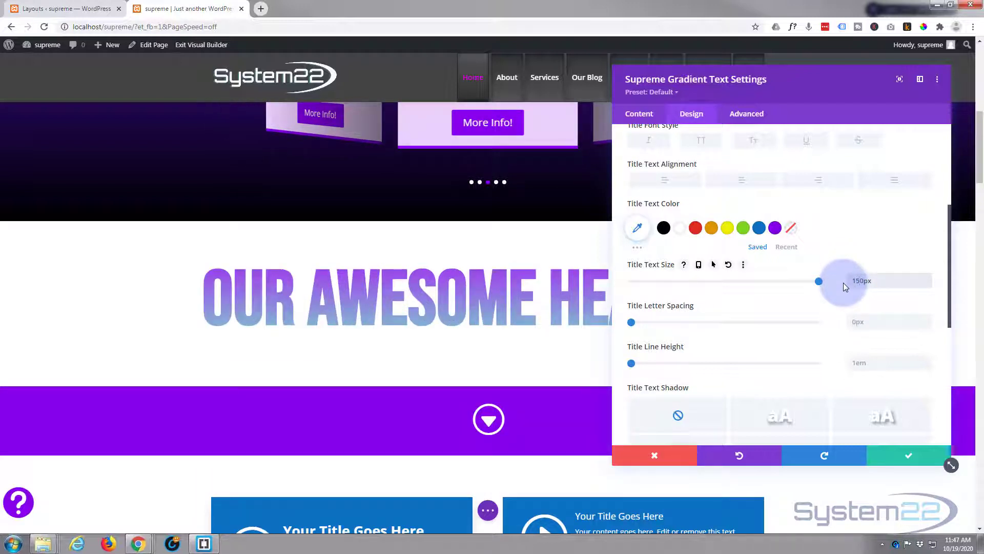
click(858, 281)
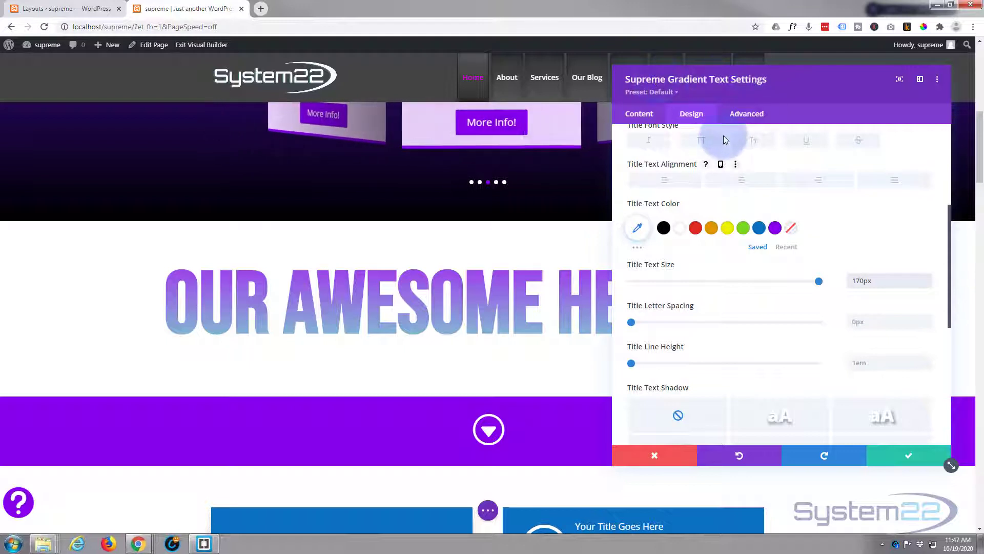
Step: Set the module's top and bottom padding to 120px and save the module
scroll(715, 156, down, 5)
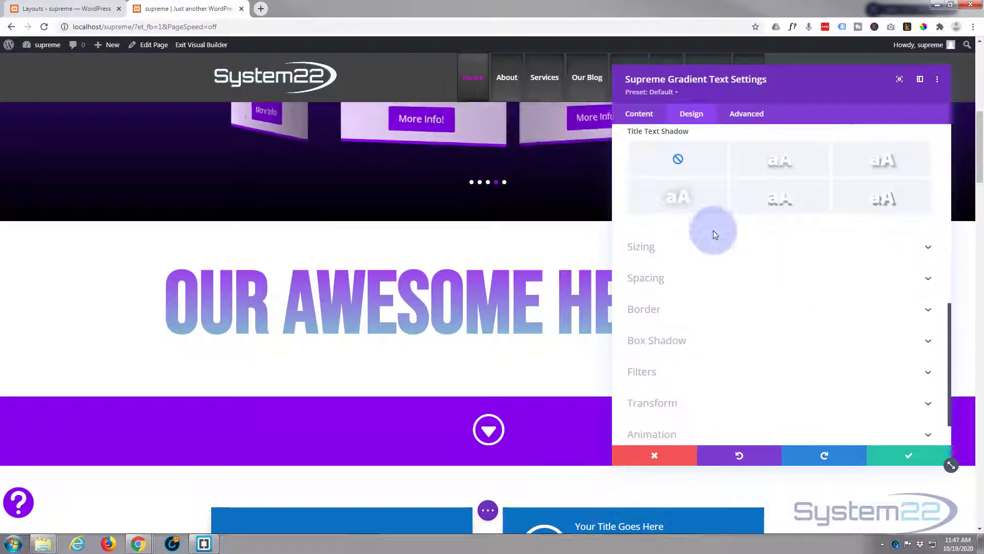
click(699, 279)
click(642, 227)
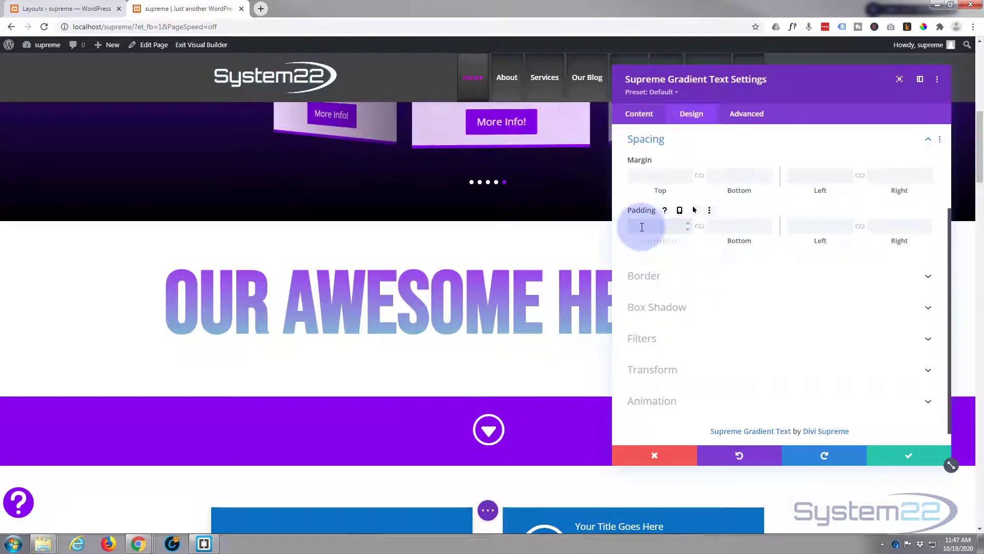
text(120px)
click(693, 229)
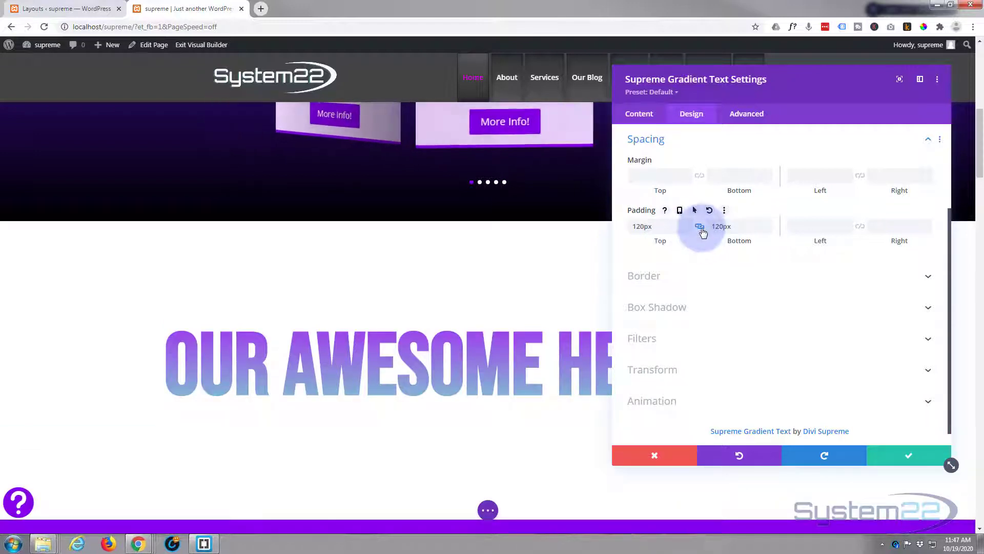
click(720, 230)
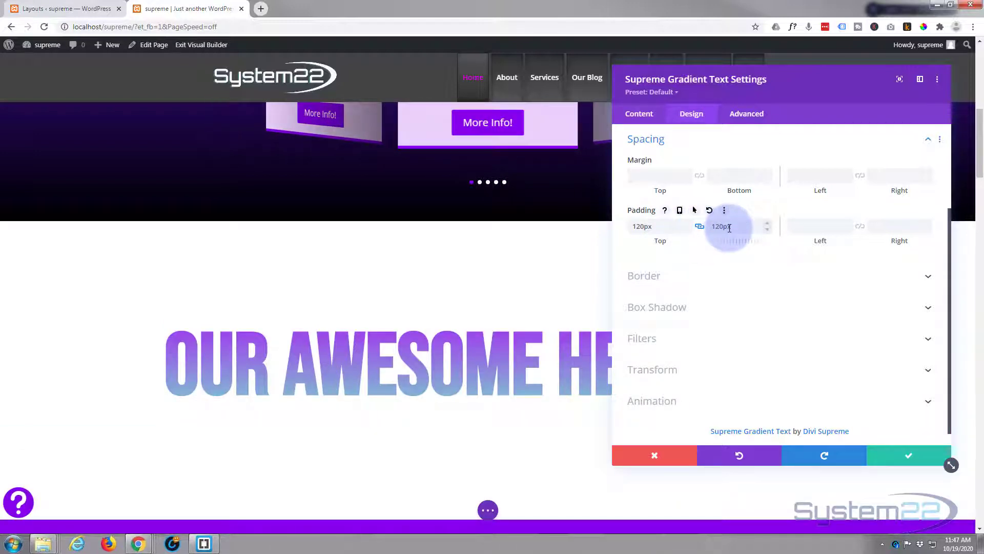
click(700, 228)
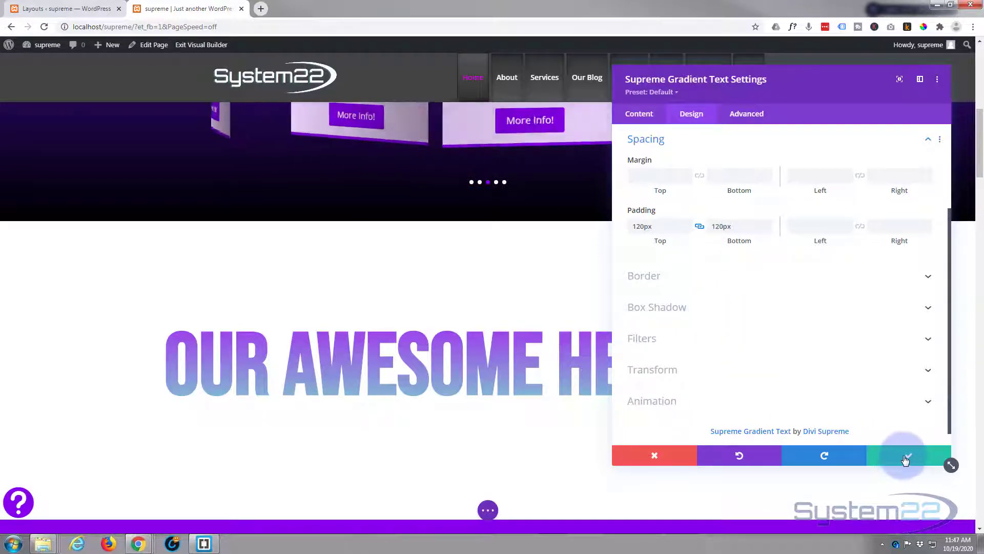
click(906, 461)
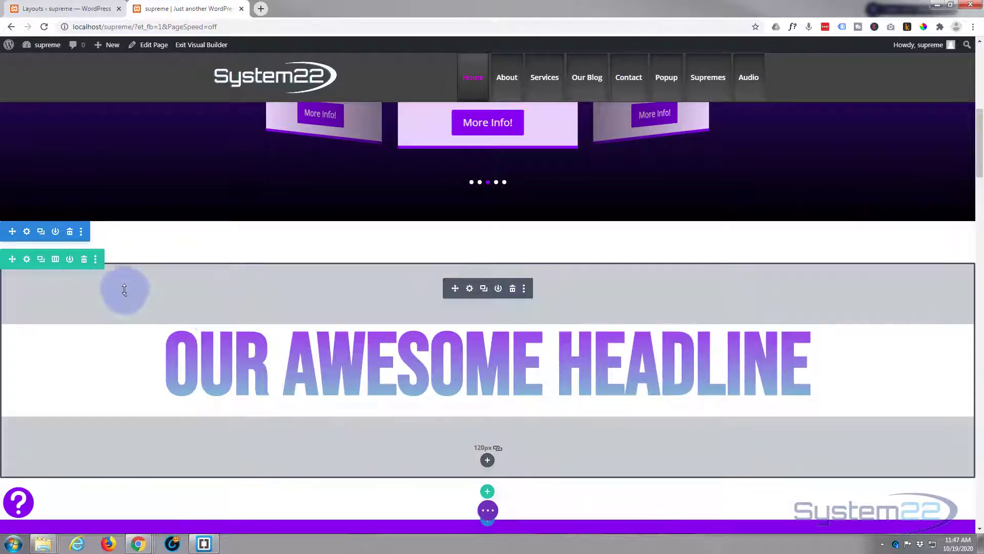
Step: Set the section's top and bottom padding to 0px with the padding values linked
click(27, 234)
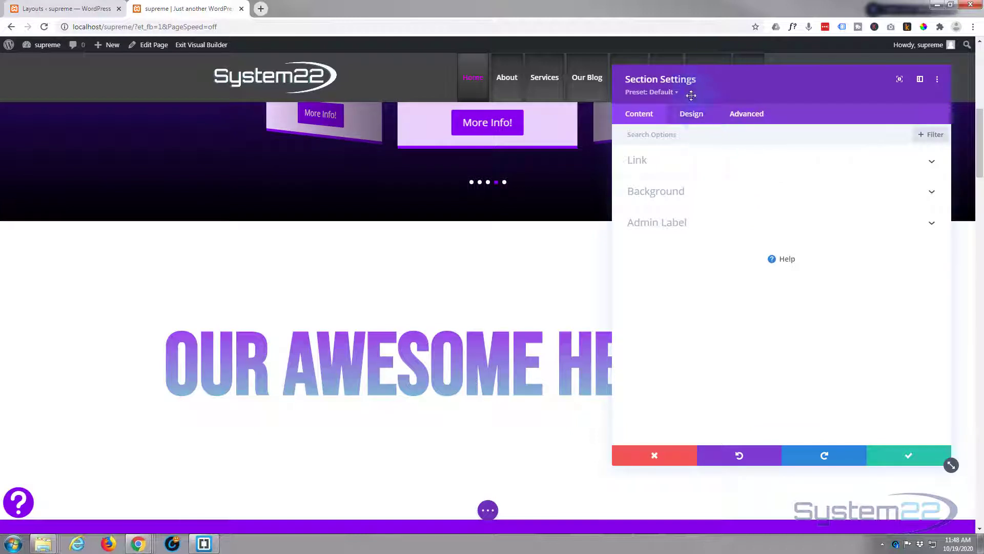
click(692, 114)
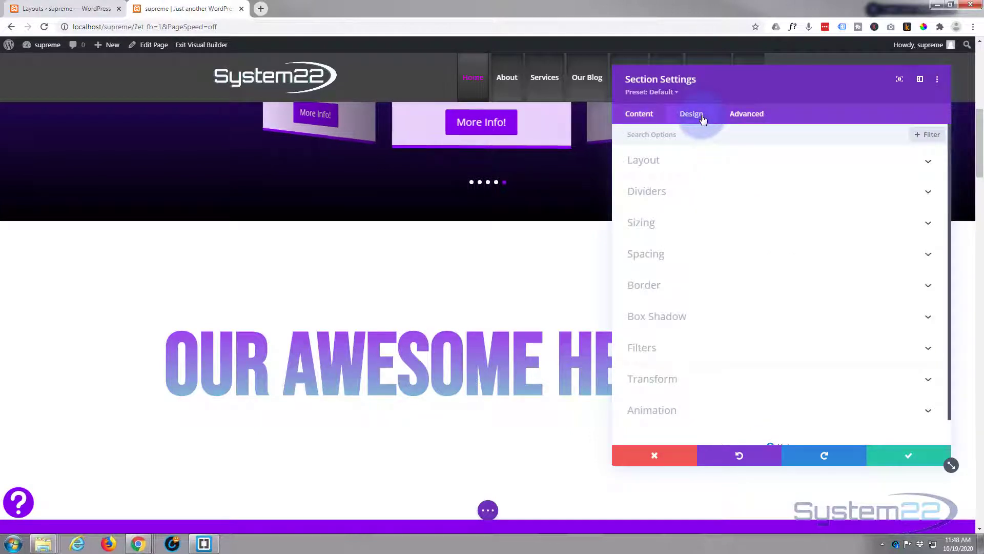
click(719, 253)
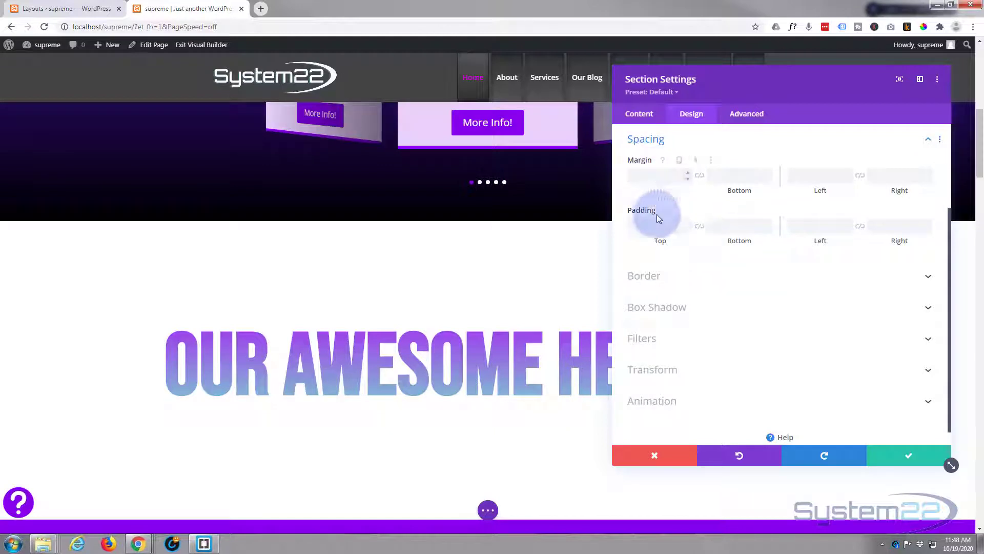
click(663, 224)
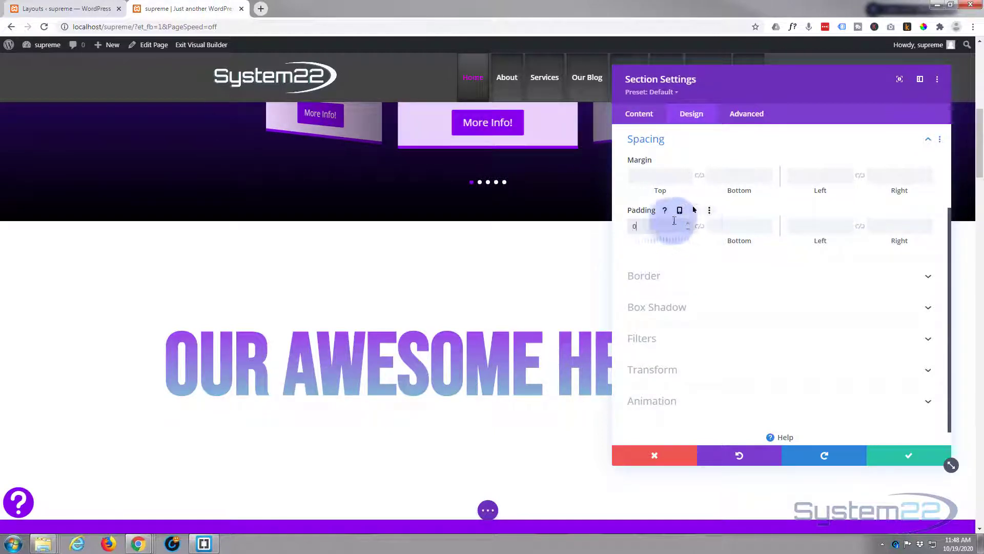
click(700, 227)
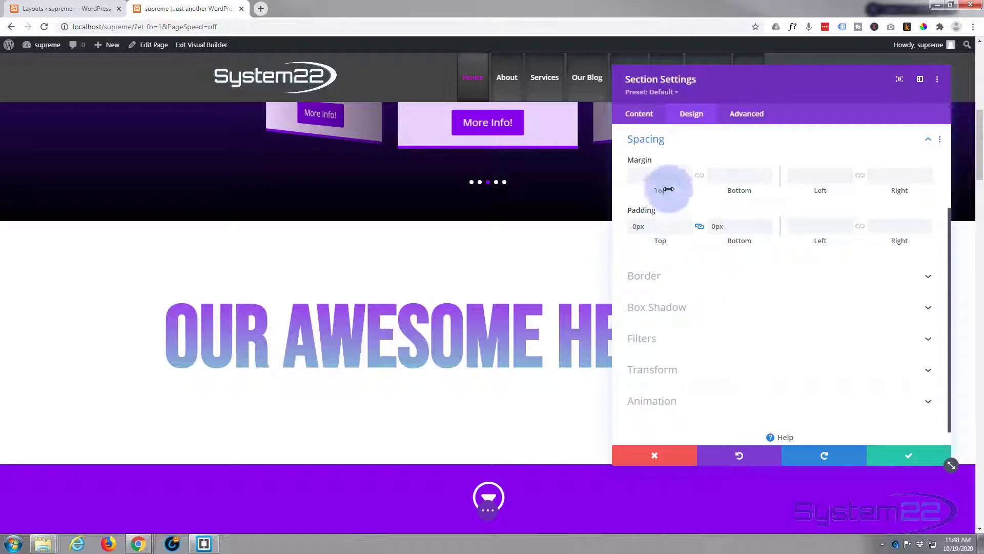
Step: Give the section a background image, the red abstract photo from the media library, and save the section
click(644, 115)
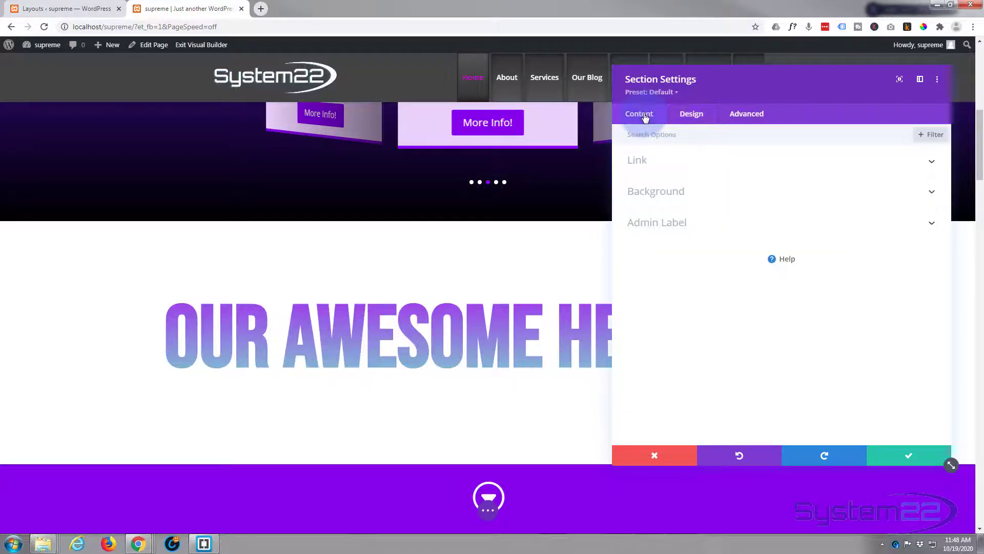
click(732, 191)
click(780, 256)
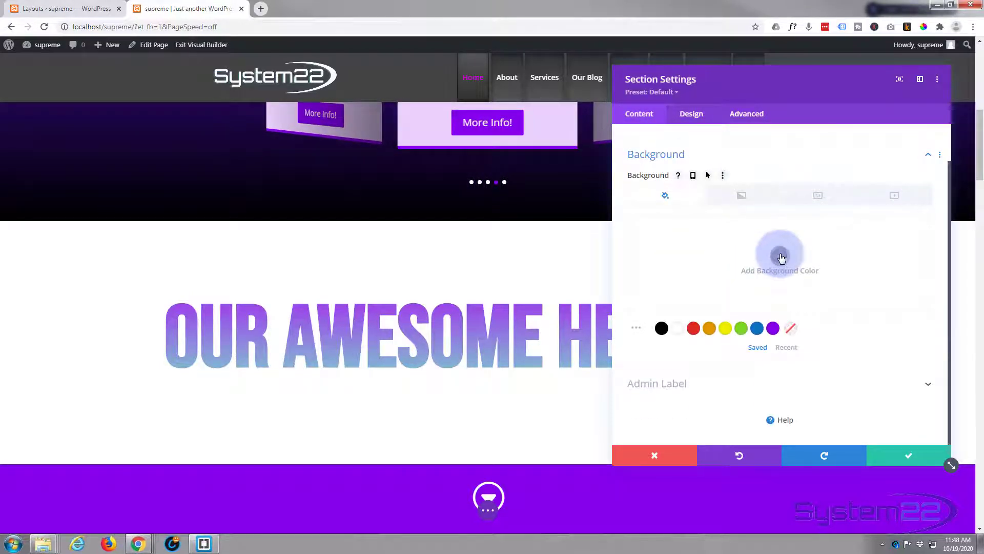
click(781, 257)
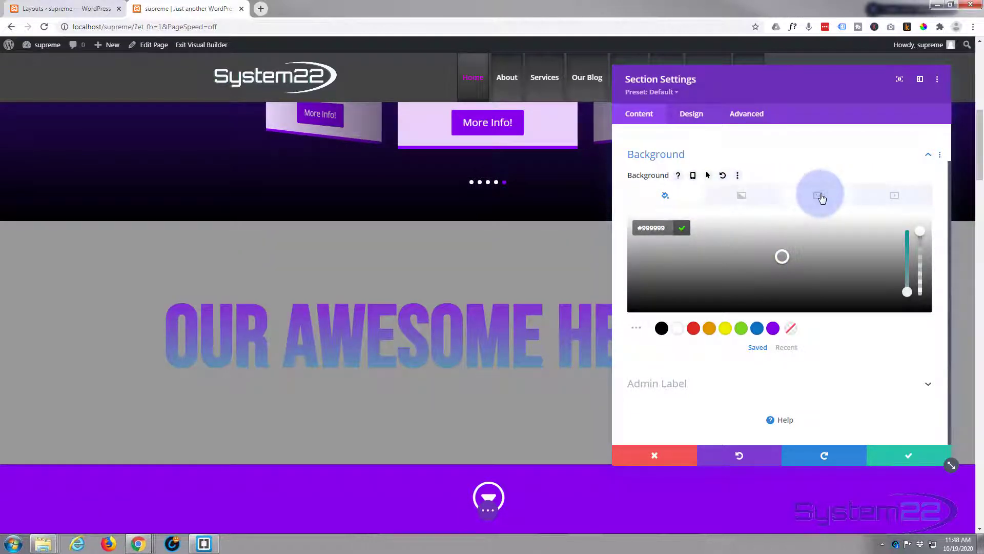
click(820, 196)
click(789, 257)
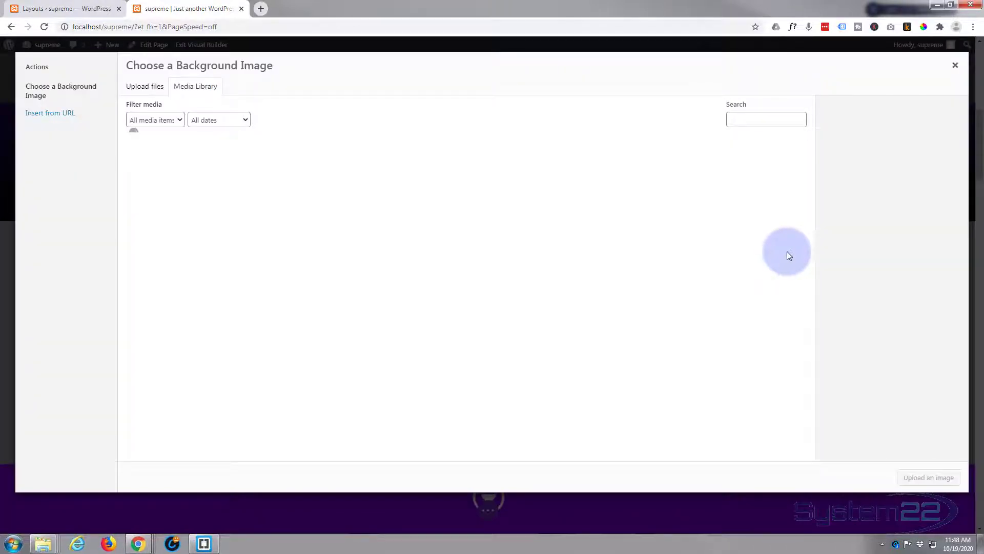
scroll(494, 269, down, 6)
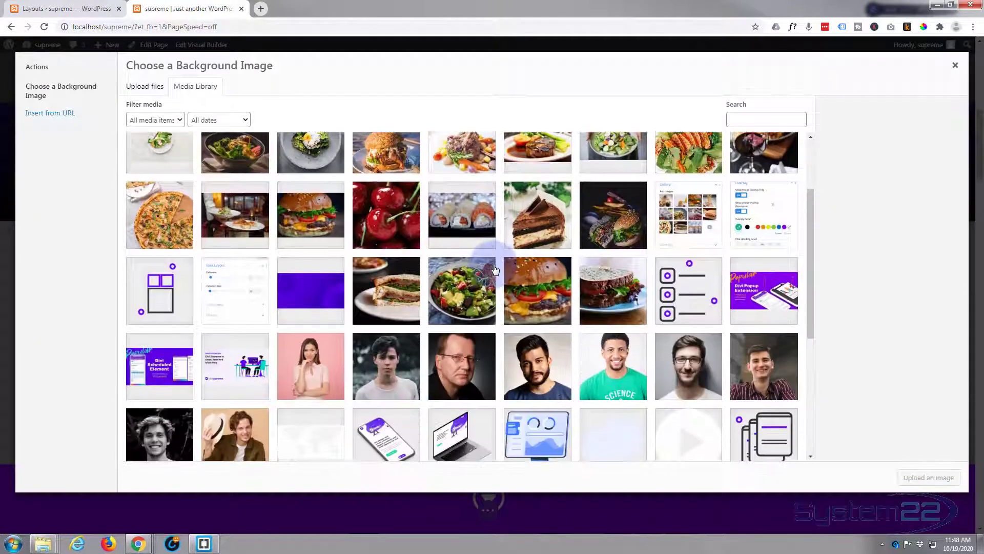
scroll(494, 269, down, 5)
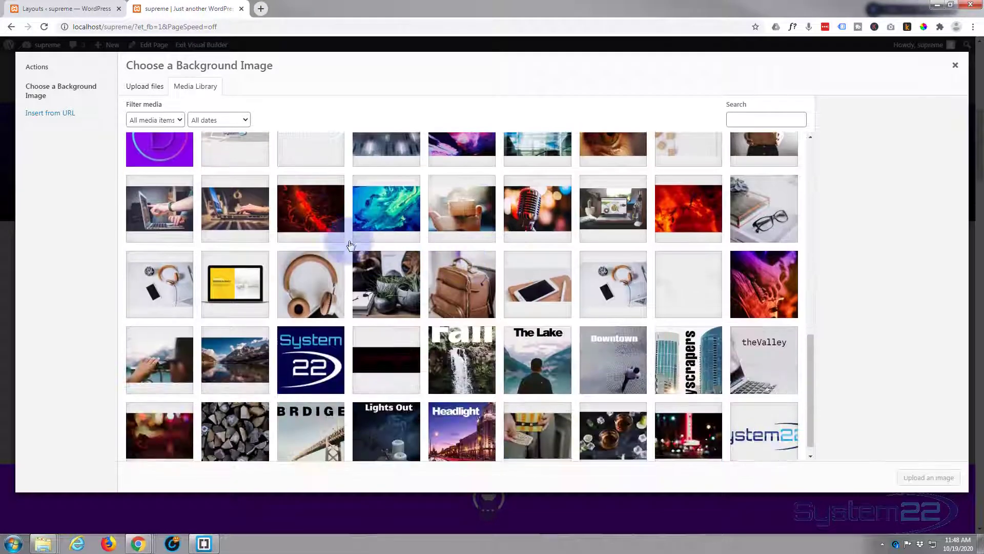
click(328, 219)
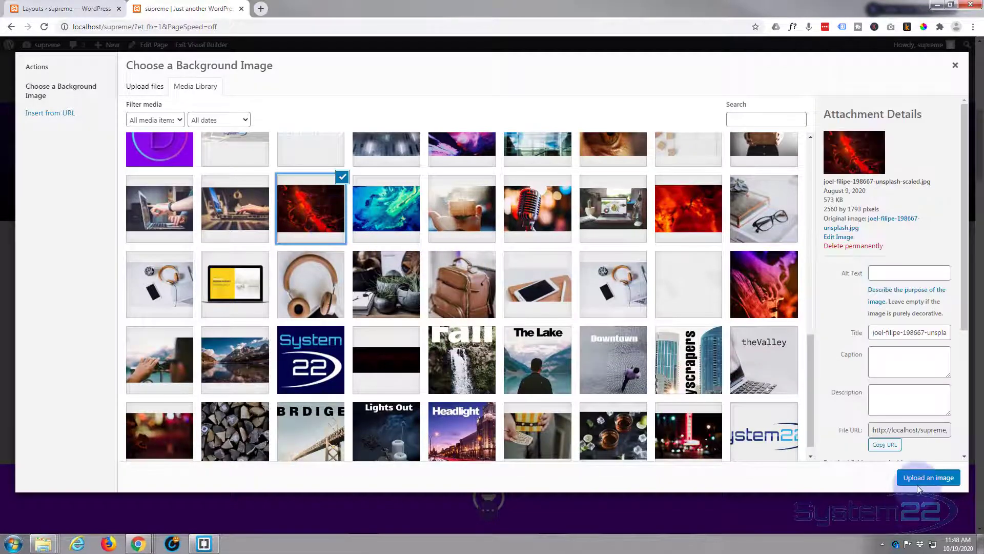
click(920, 484)
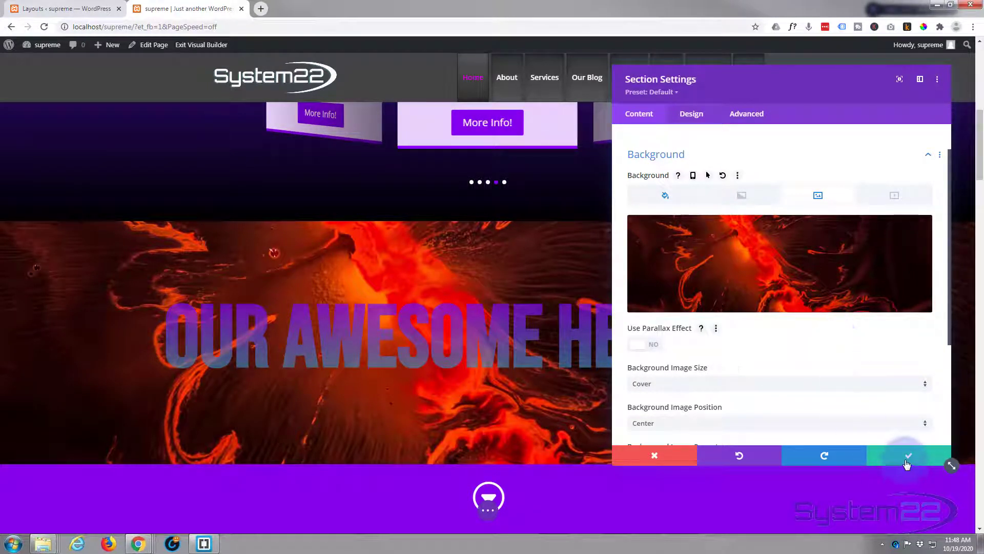
click(907, 458)
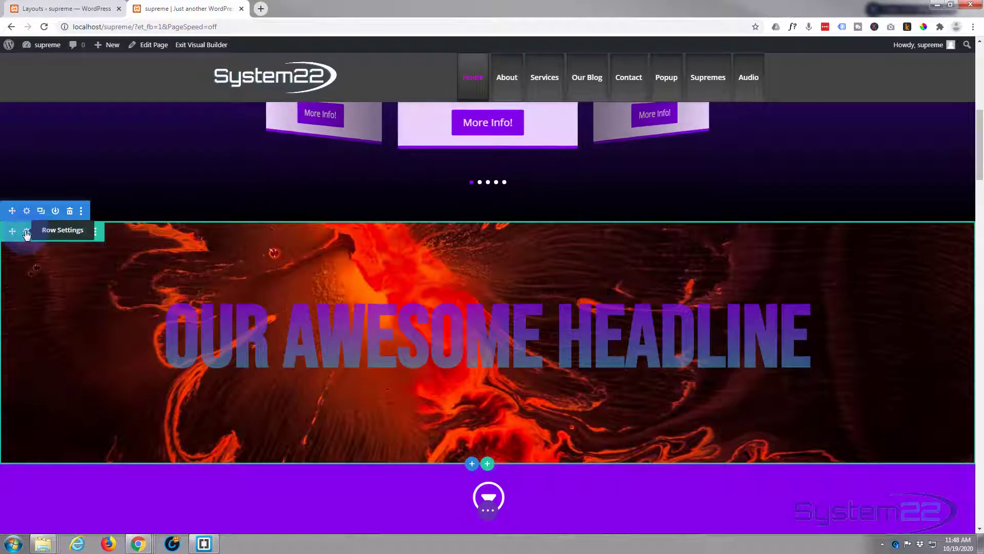
Step: Set the row's background color to black at 0.55 opacity, rgba(0,0,0,0.55), and save the row
click(27, 233)
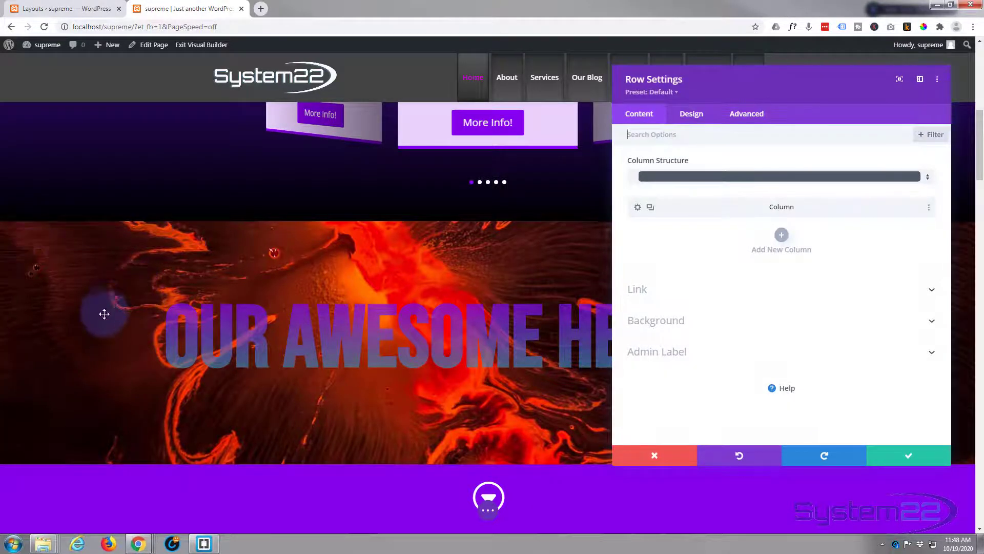
click(718, 323)
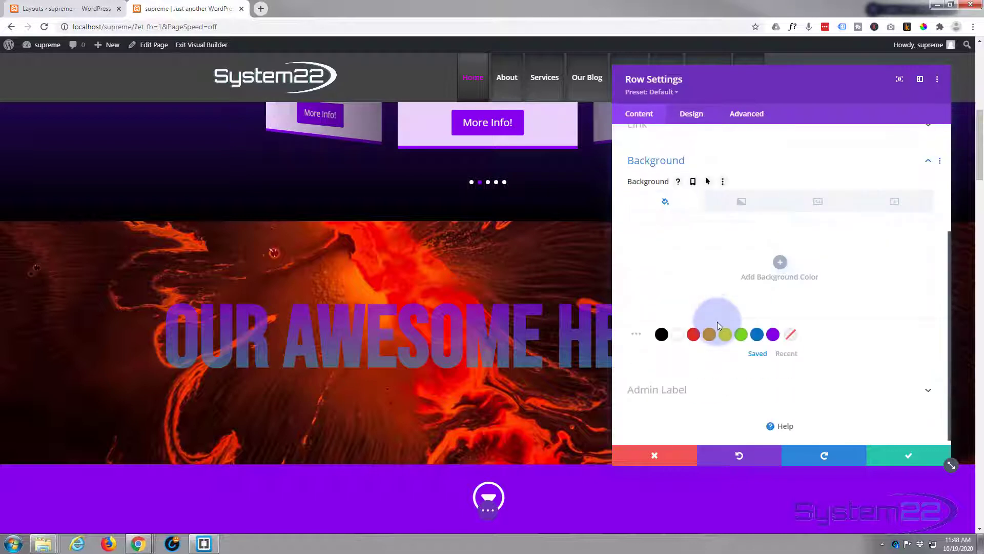
click(662, 335)
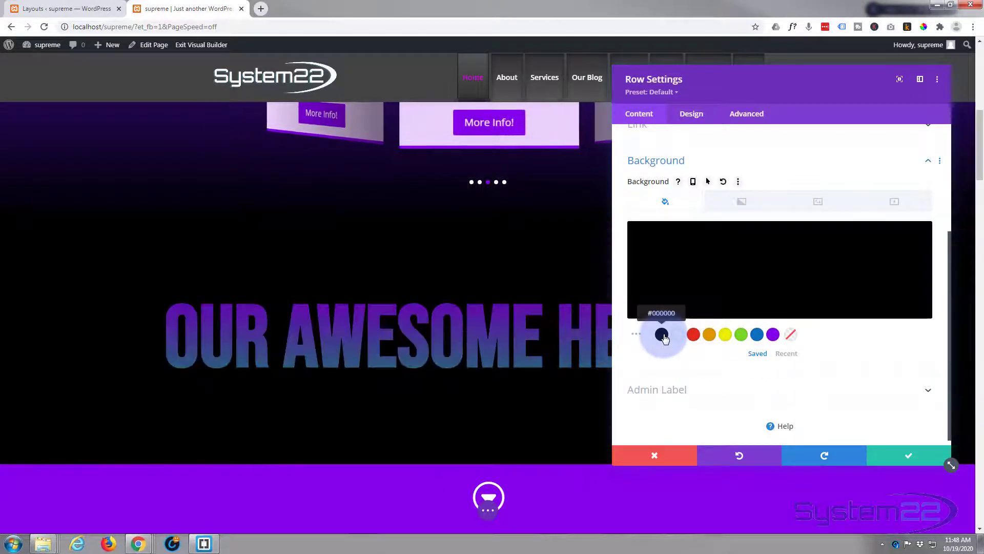
click(635, 324)
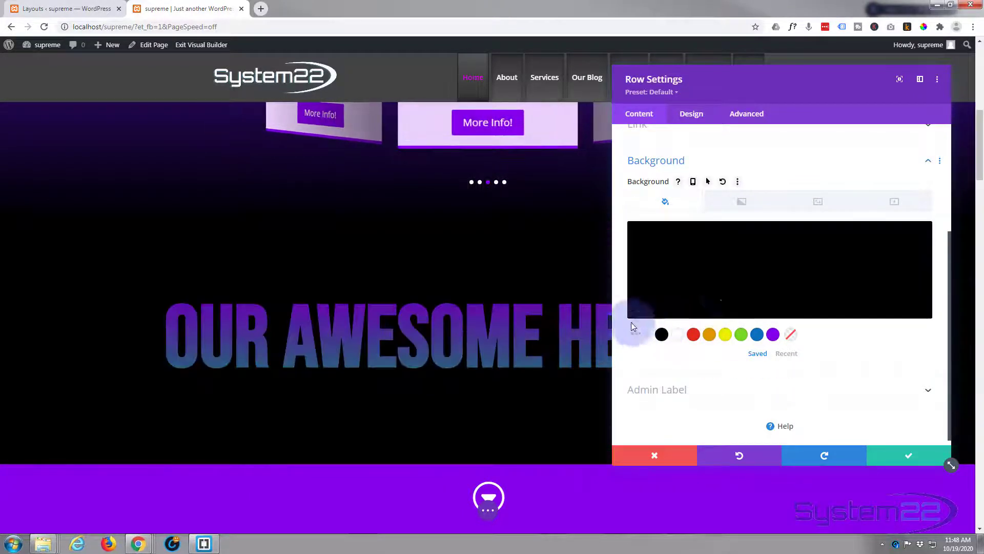
click(764, 283)
click(918, 248)
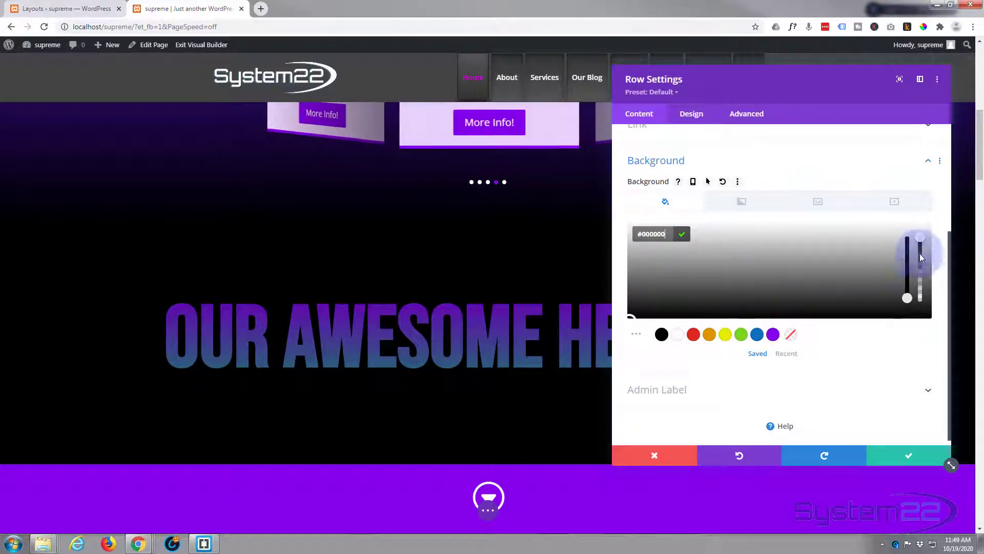
drag(922, 241, 920, 277)
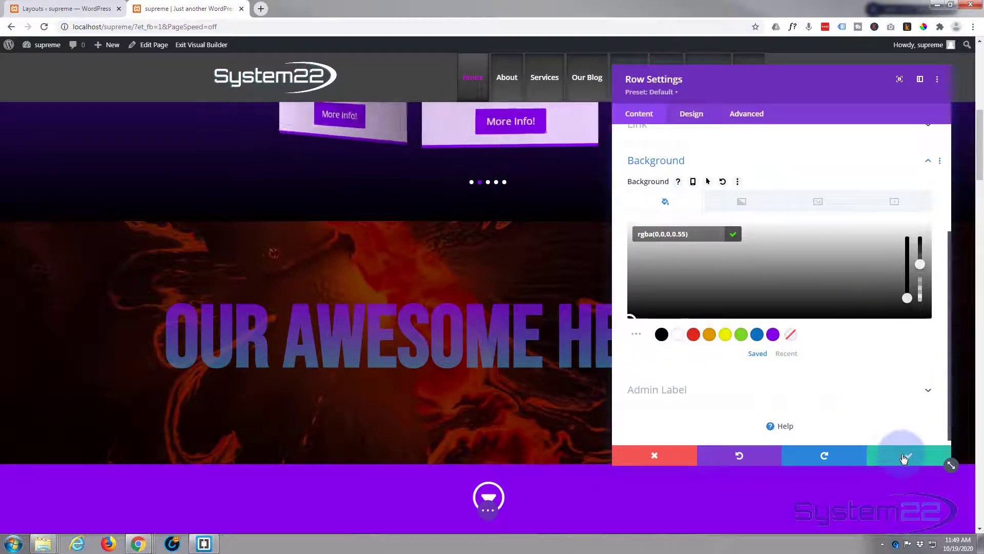
click(904, 457)
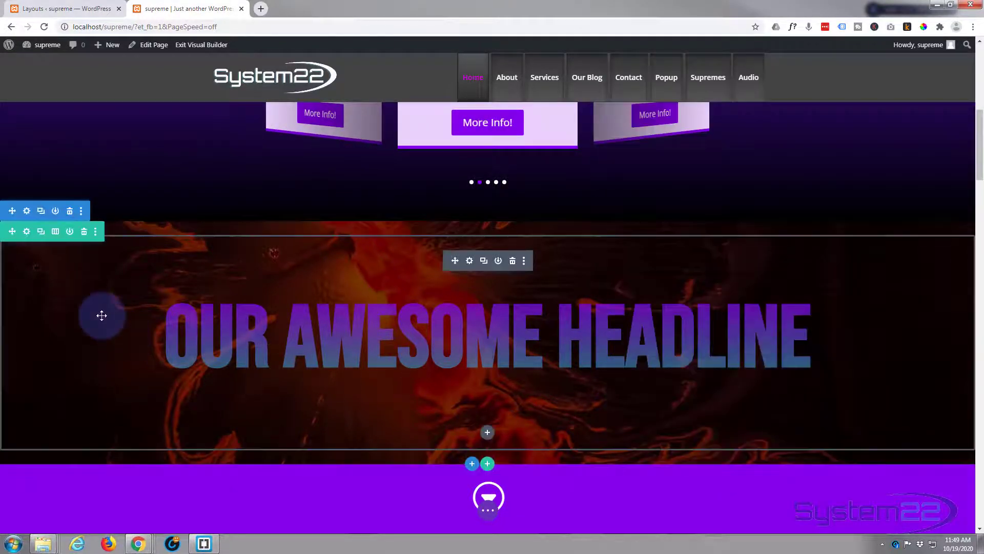
Step: Enable the parallax effect on the section background with the CSS parallax method and save the section
scroll(102, 315, down, 3)
scroll(99, 314, up, 2)
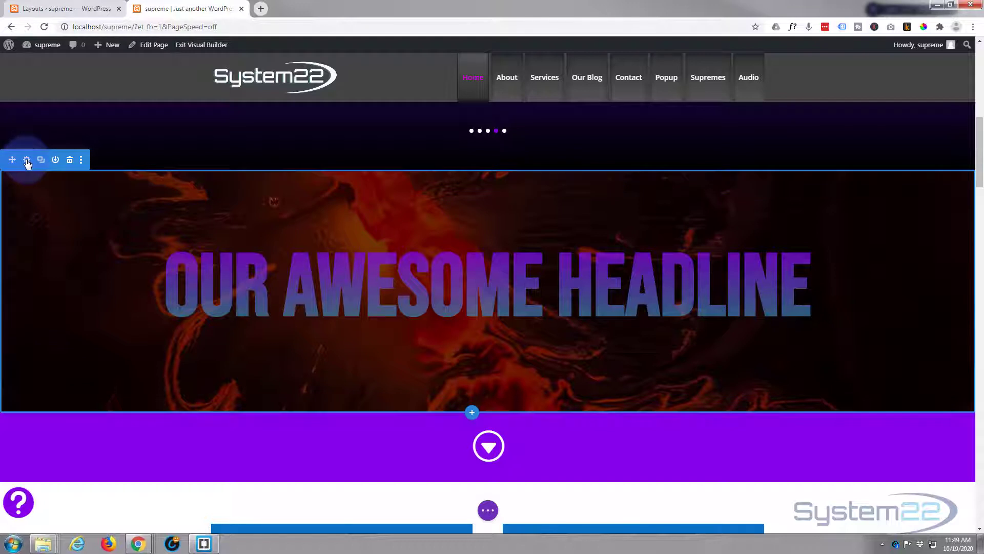
click(28, 161)
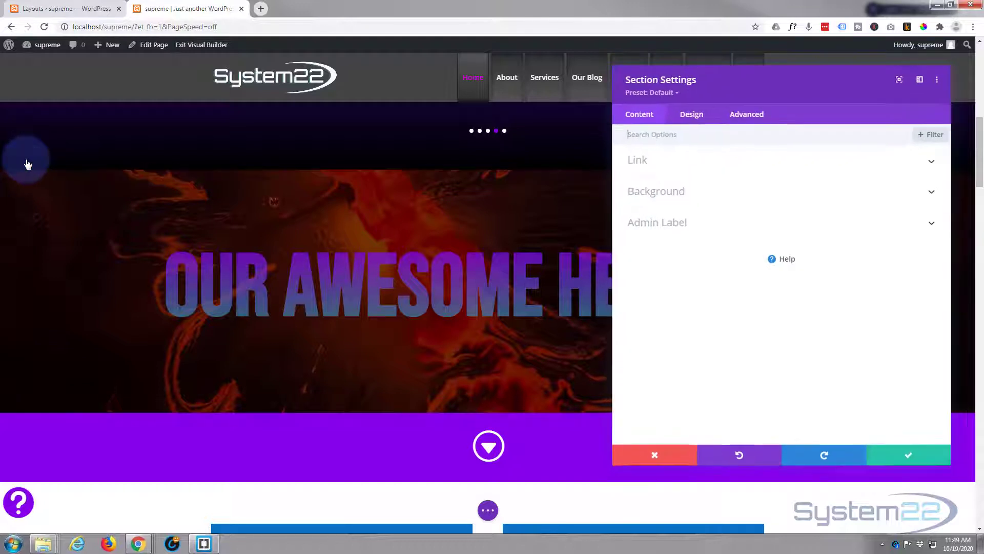
click(711, 192)
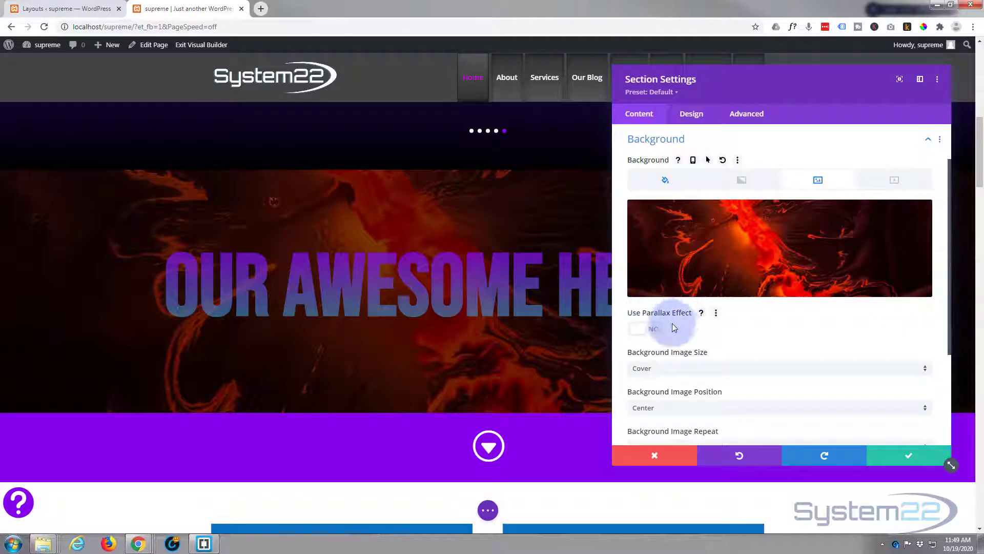
click(649, 332)
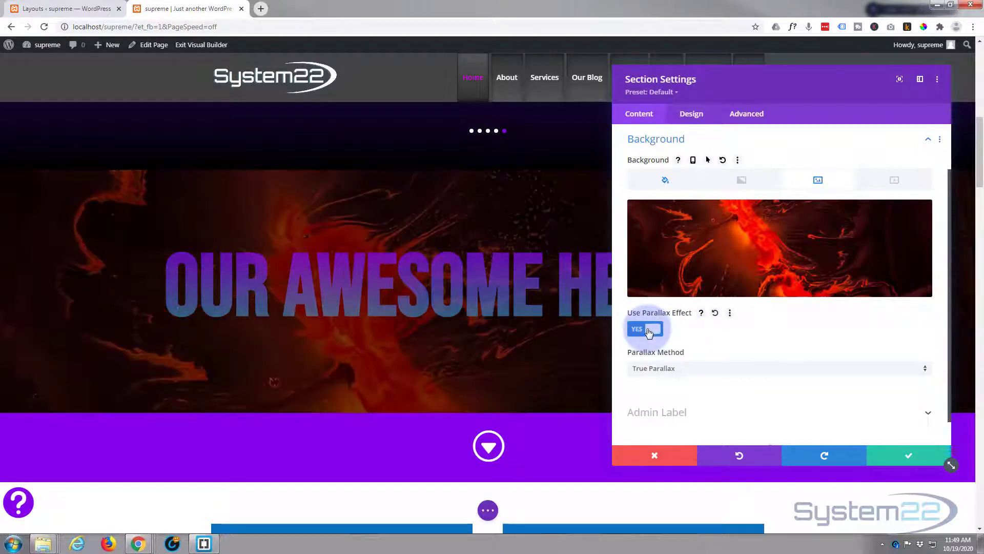
click(703, 370)
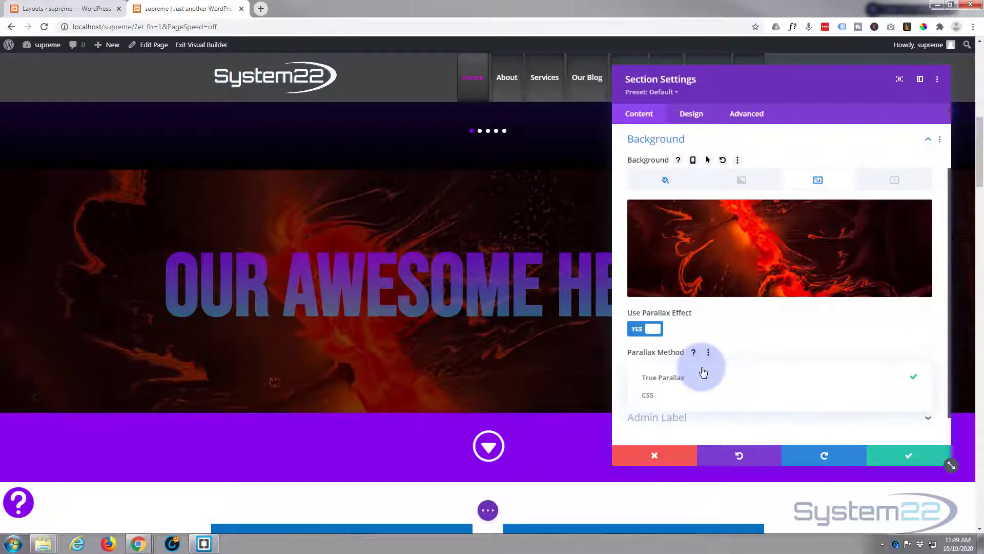
click(652, 401)
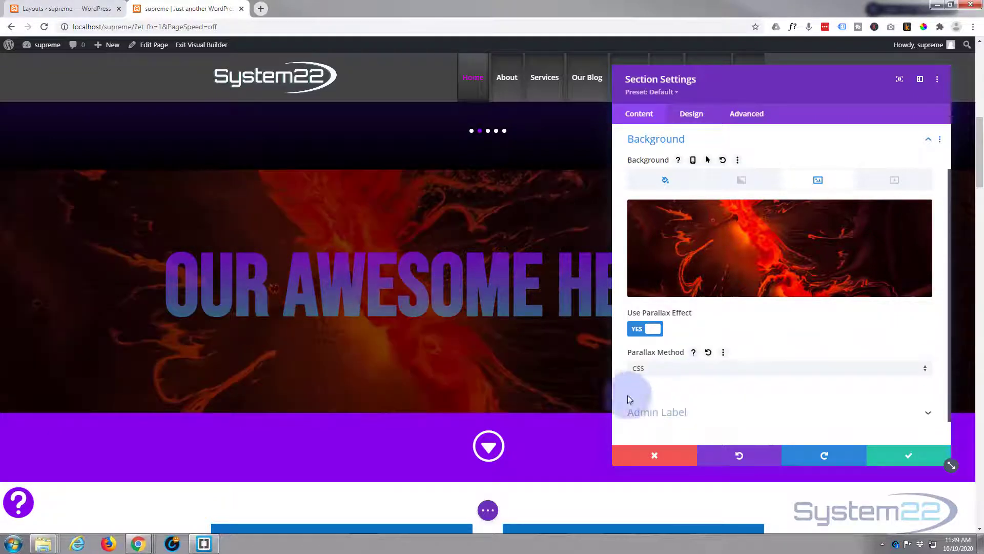
scroll(68, 253, down, 2)
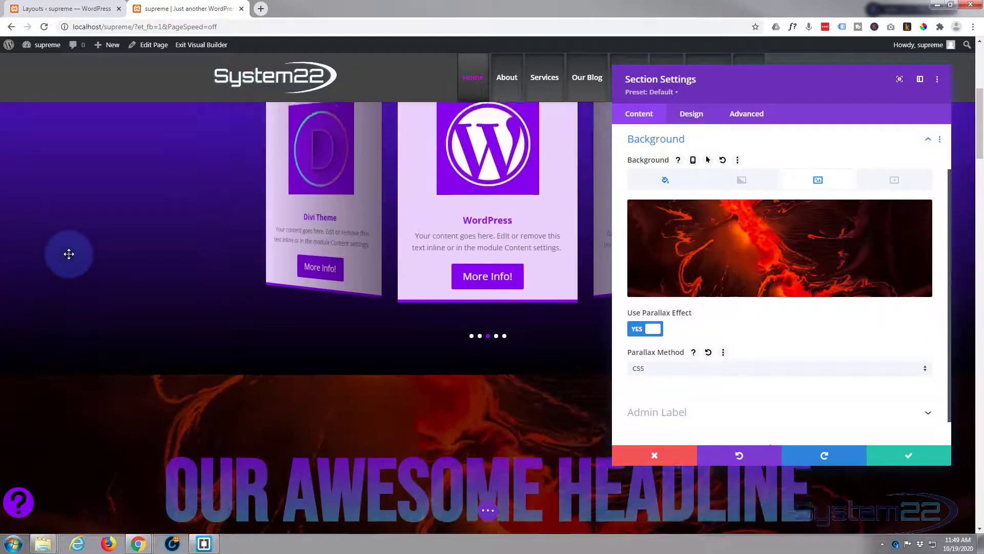
scroll(69, 253, down, 6)
scroll(69, 254, up, 3)
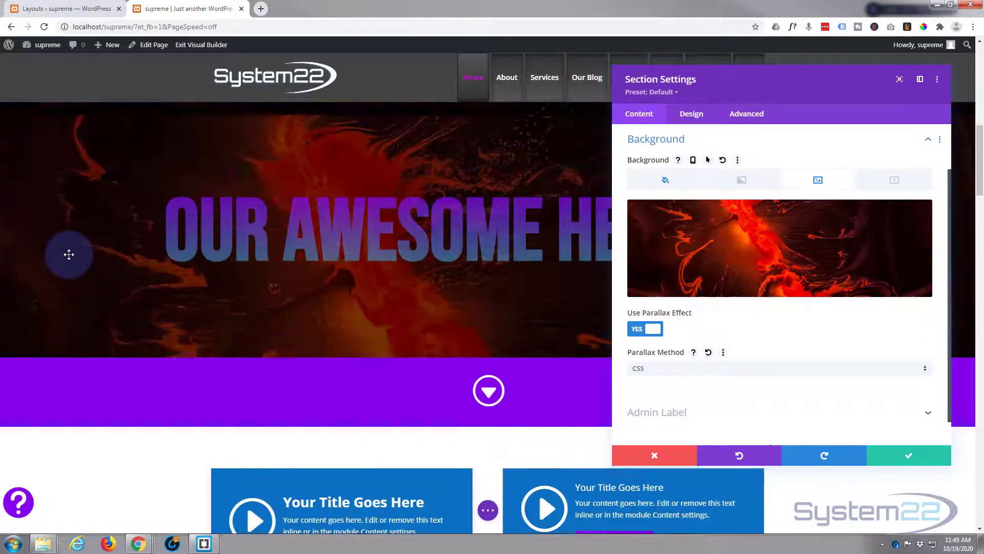
scroll(69, 254, down, 2)
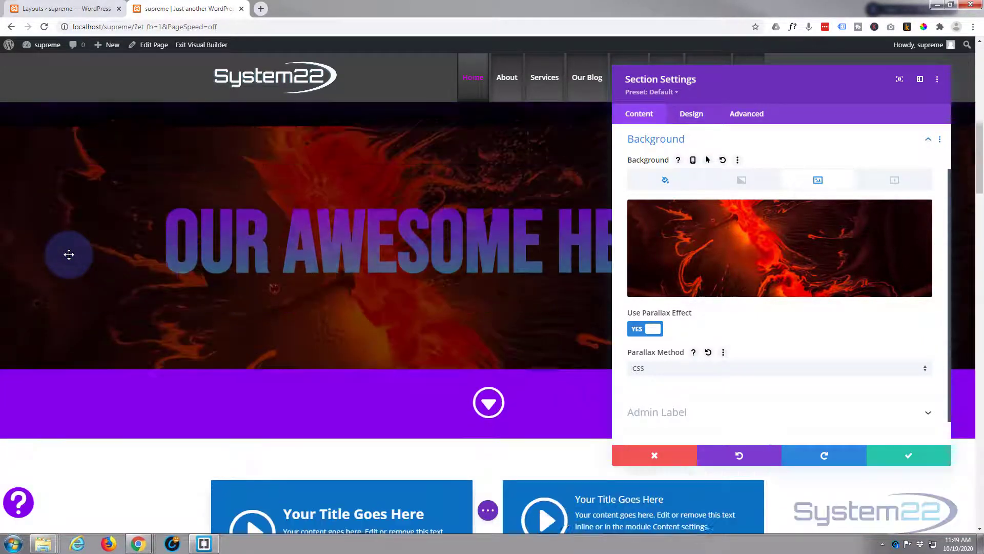
scroll(69, 254, up, 2)
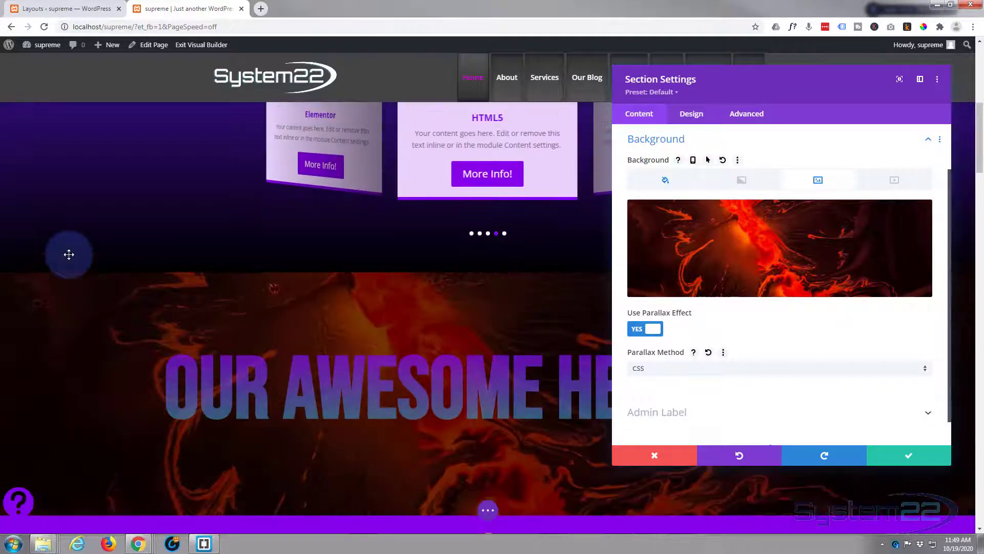
scroll(69, 254, down, 2)
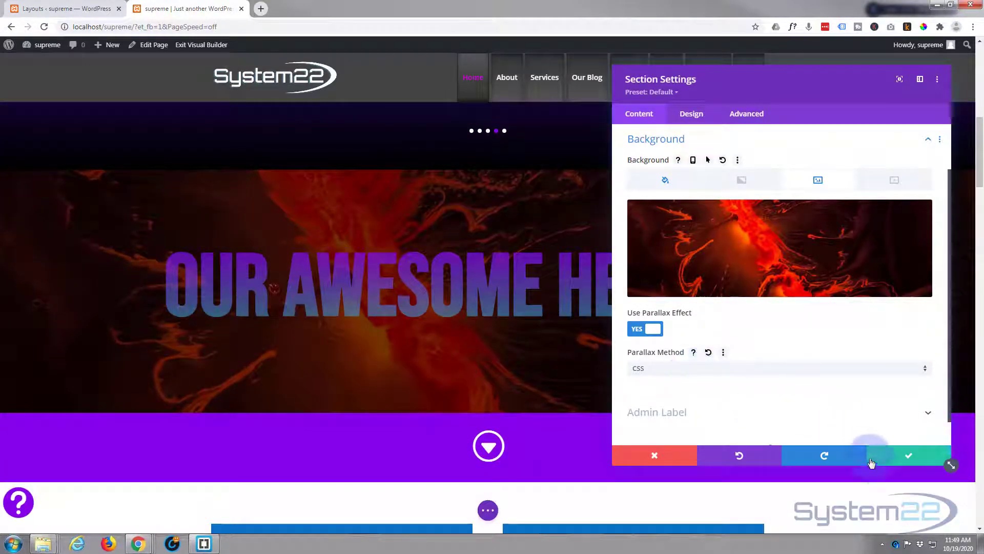
click(910, 456)
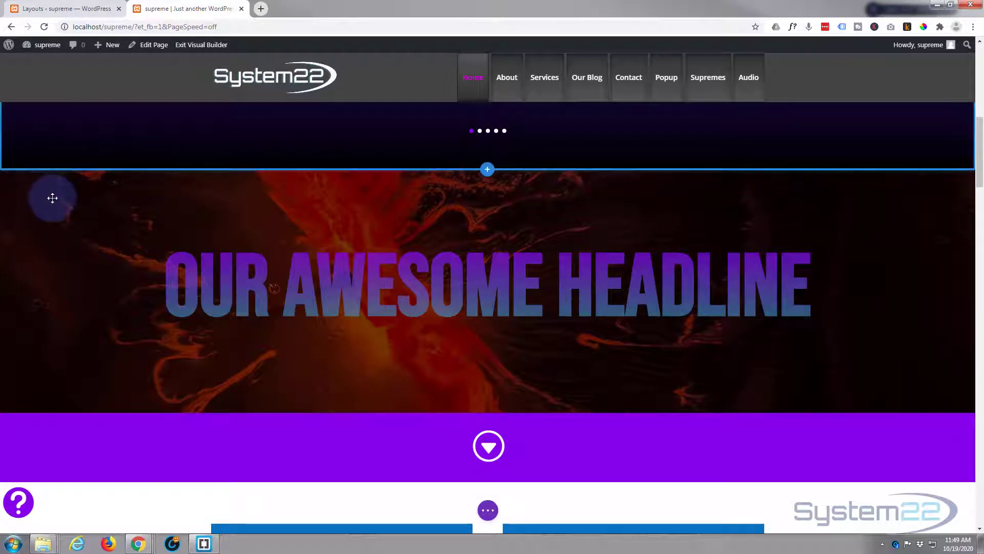
Step: Set the headline row's top and bottom padding to 0px with the padding values linked, and save the row
click(26, 181)
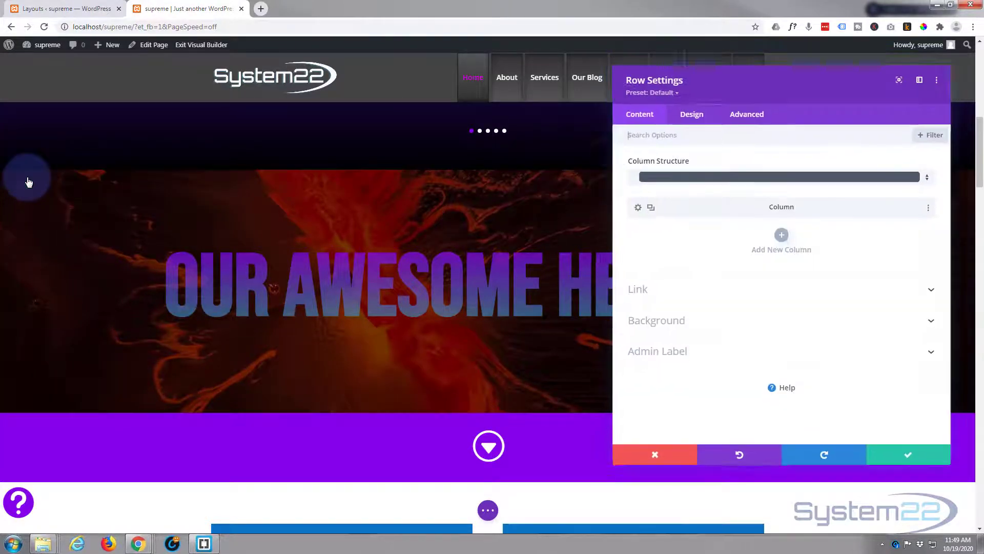
click(693, 115)
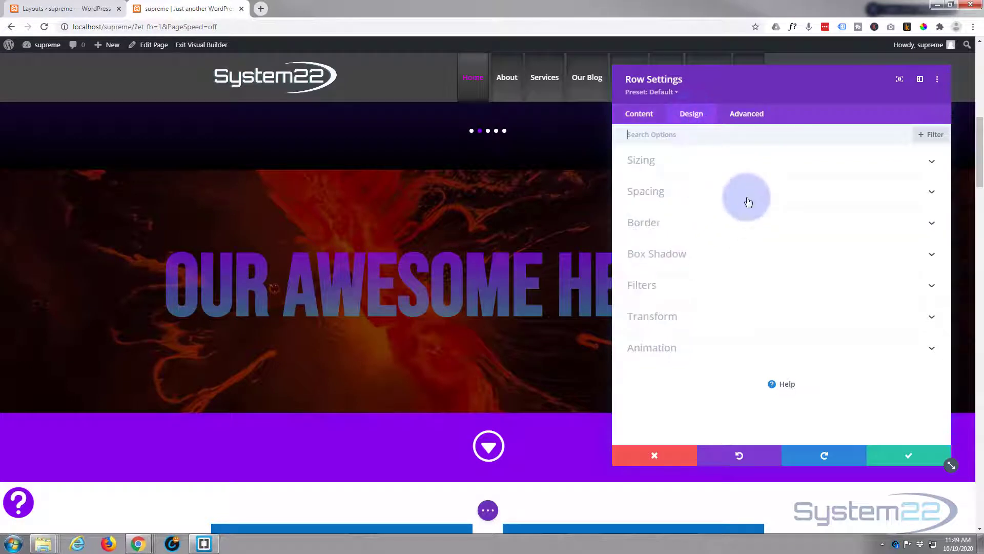
click(748, 194)
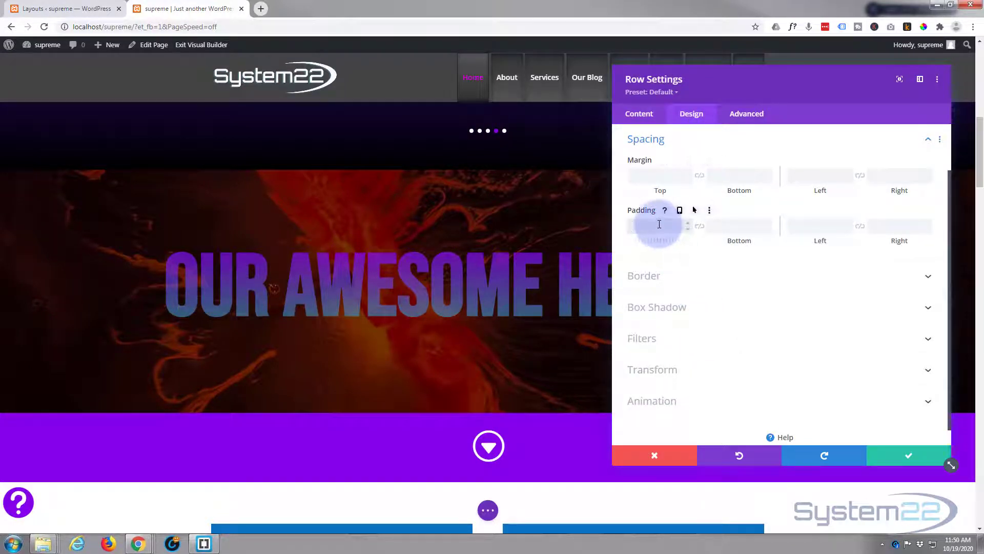
text(0)
click(700, 227)
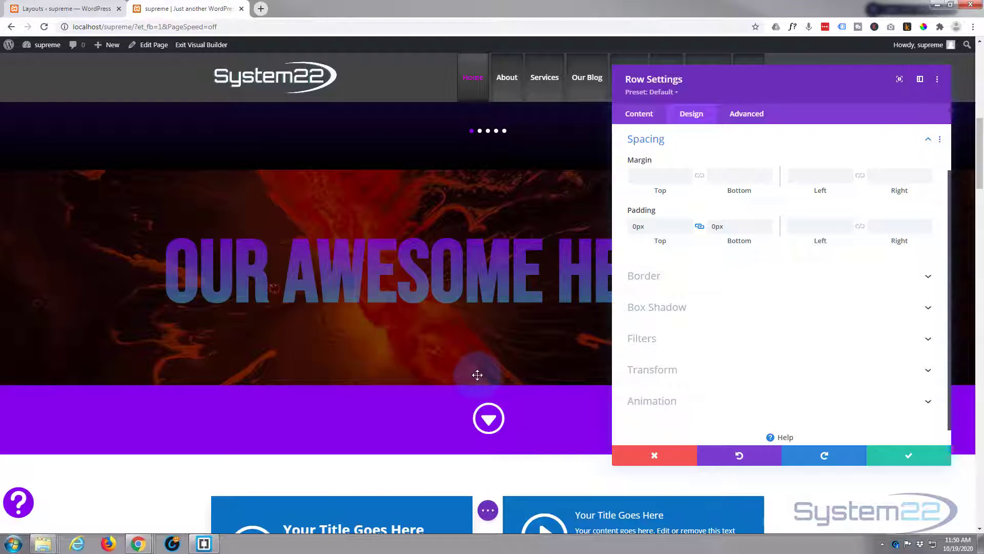
click(903, 458)
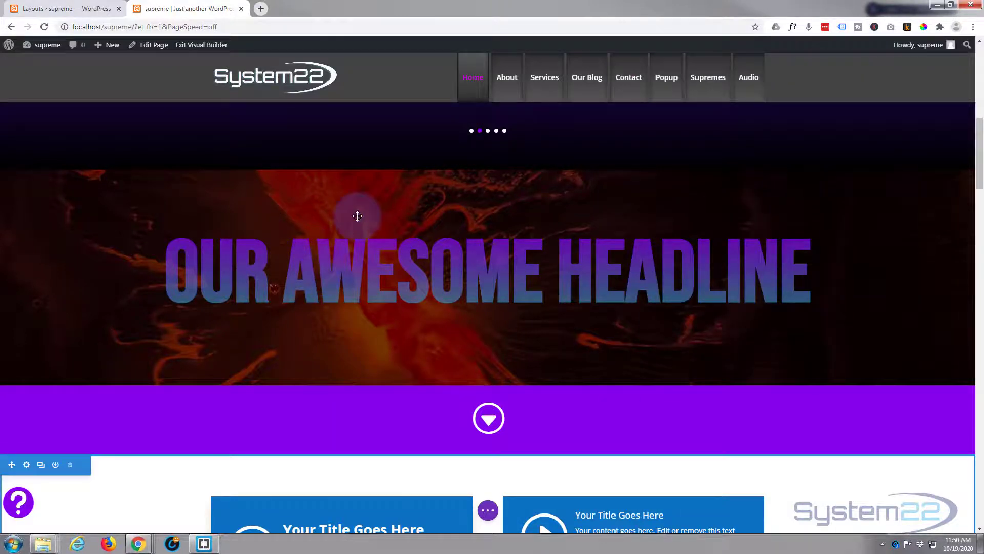
Step: Give the gradient text module a background image, the blue-green abstract photo from the media library
mouse_move(356, 216)
click(470, 196)
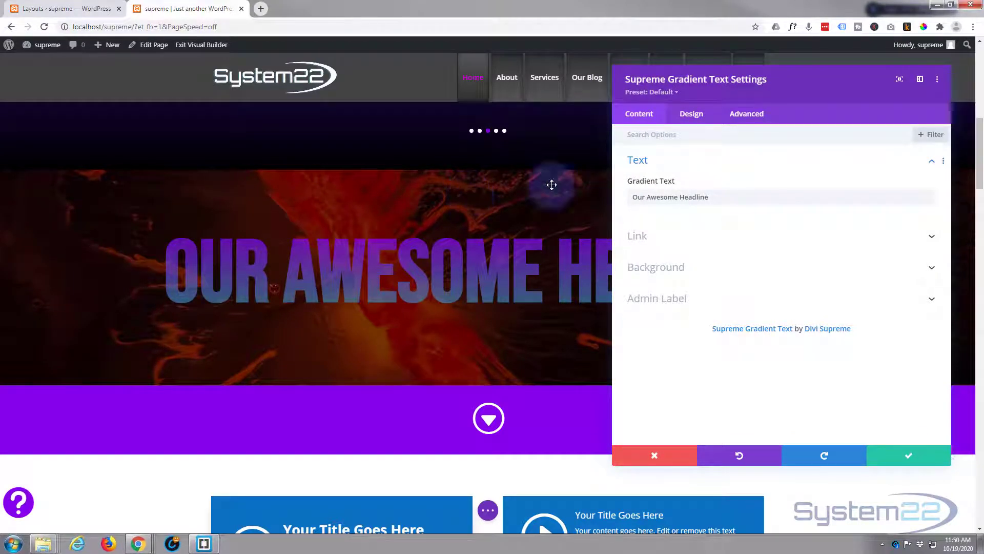
click(708, 266)
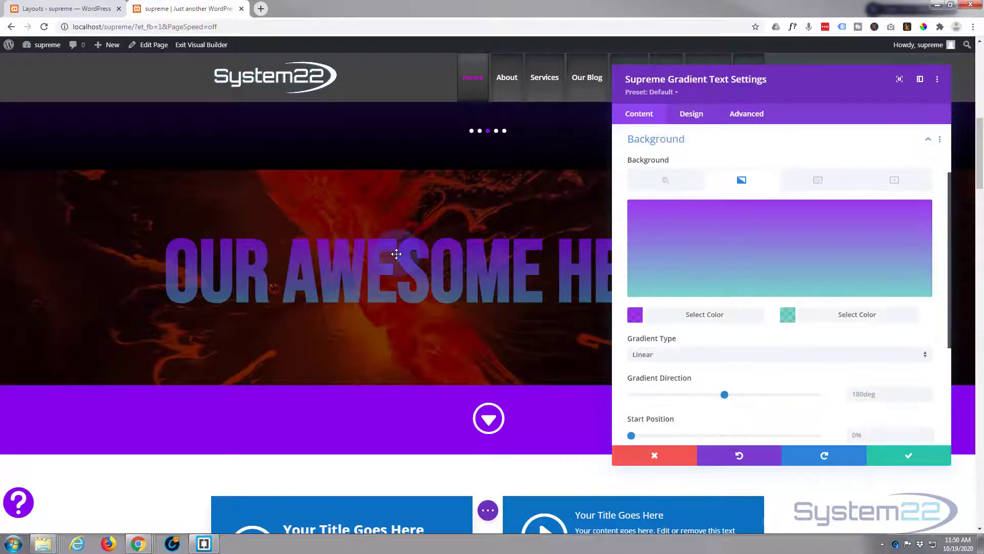
click(827, 183)
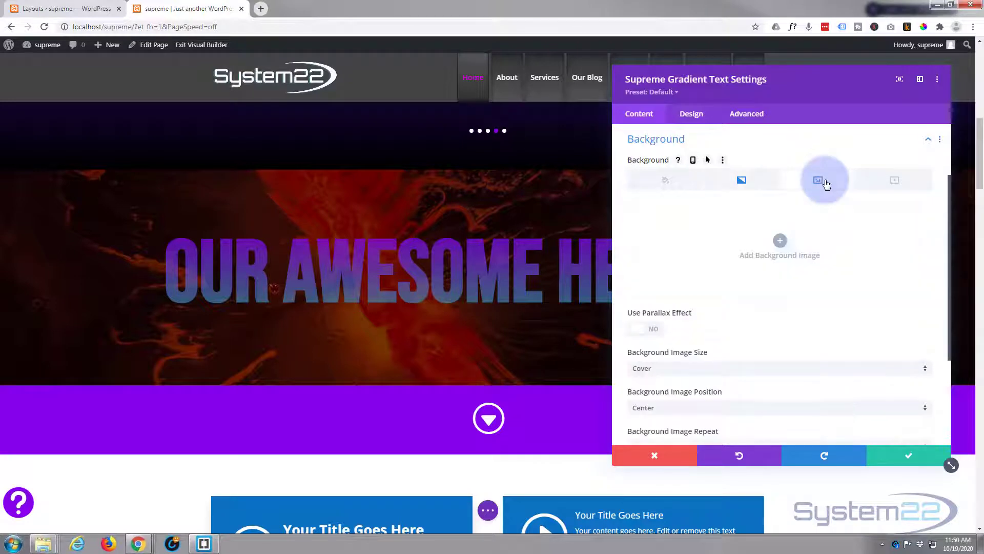
click(788, 241)
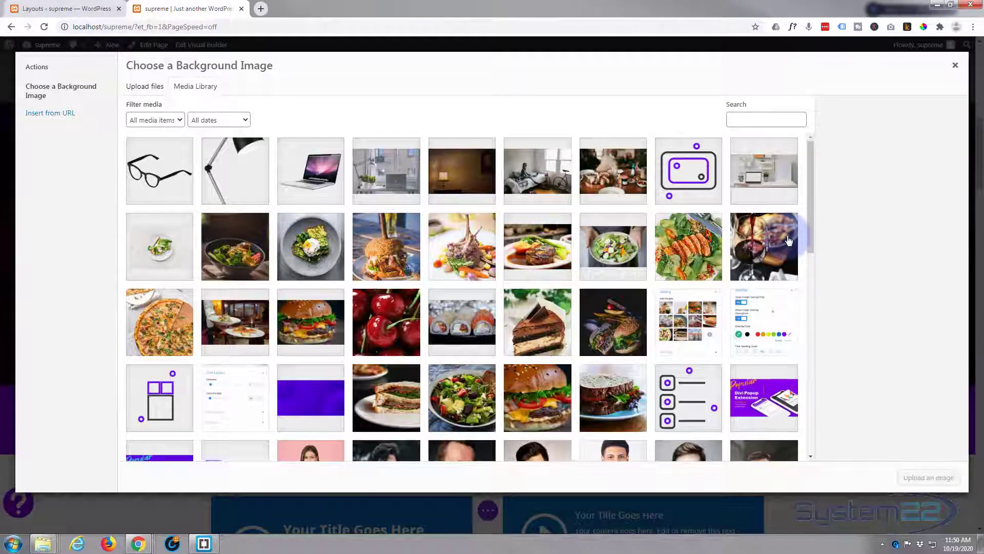
scroll(505, 323, down, 5)
scroll(505, 323, down, 6)
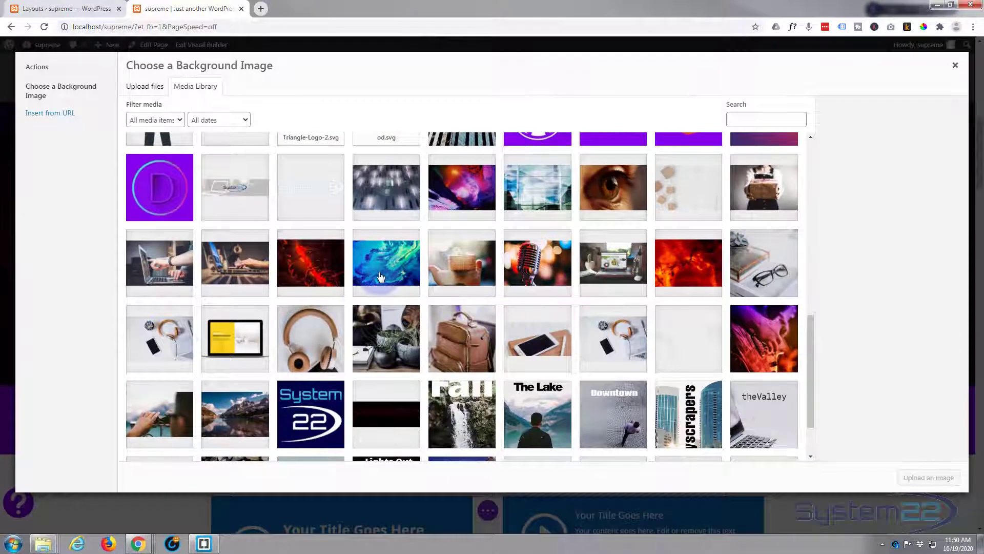
click(381, 277)
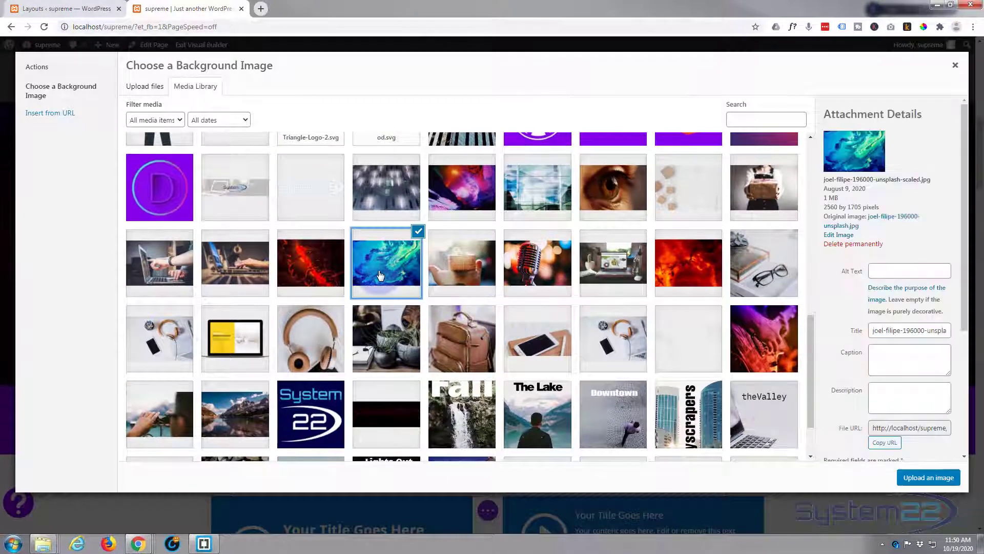
click(929, 478)
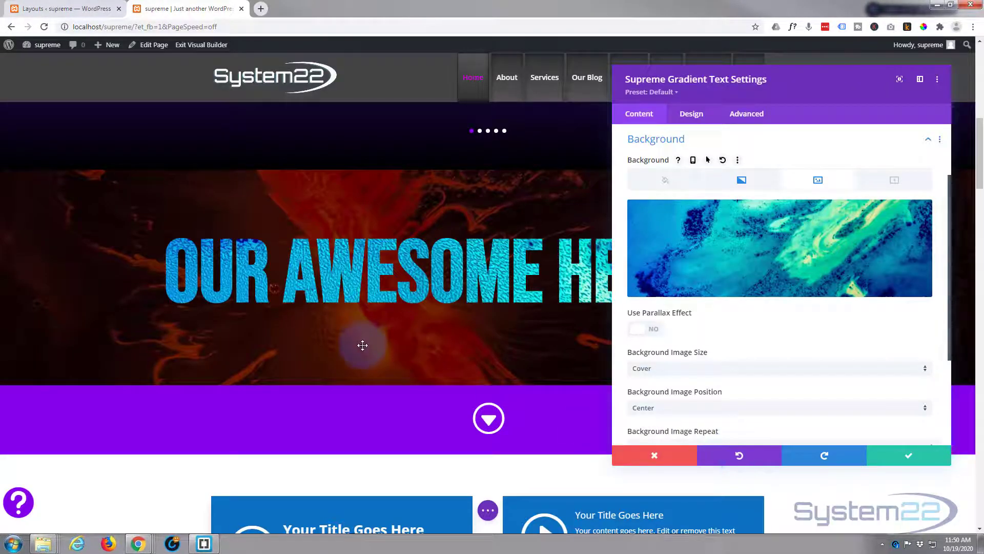
Step: Try the Fit and then the Actual Size background image size for the gradient text
click(683, 370)
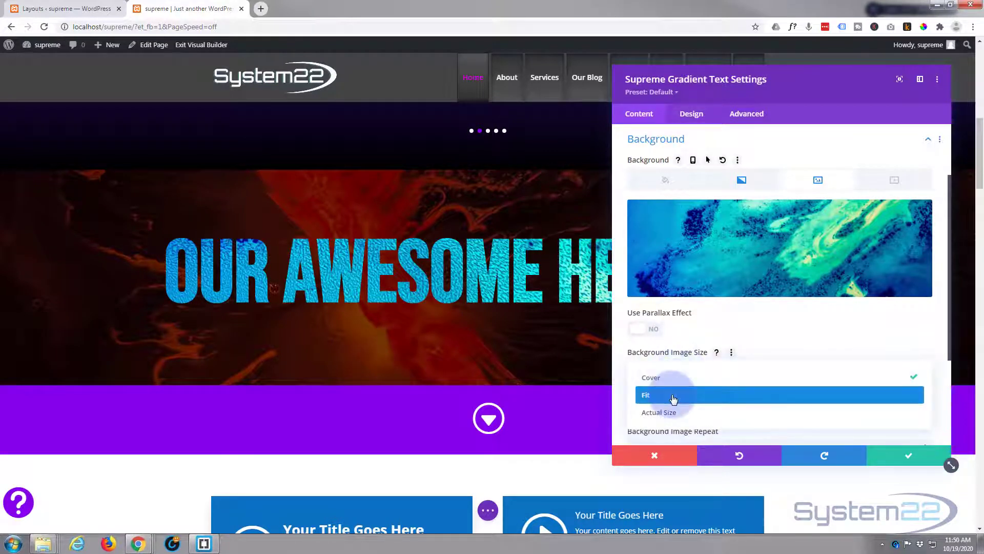
click(673, 396)
click(680, 369)
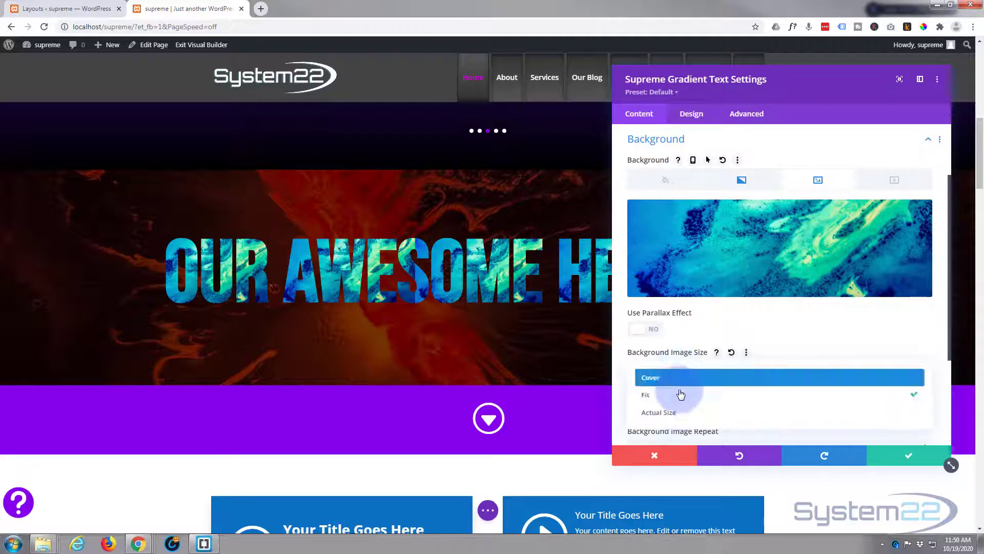
click(683, 413)
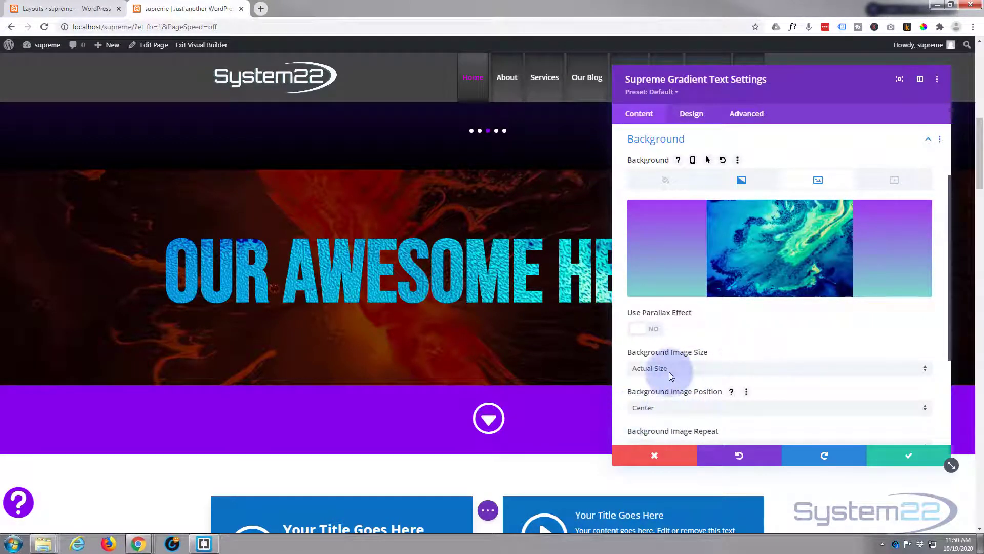
Step: Remove the background image from the gradient text and save the module
mouse_move(880, 226)
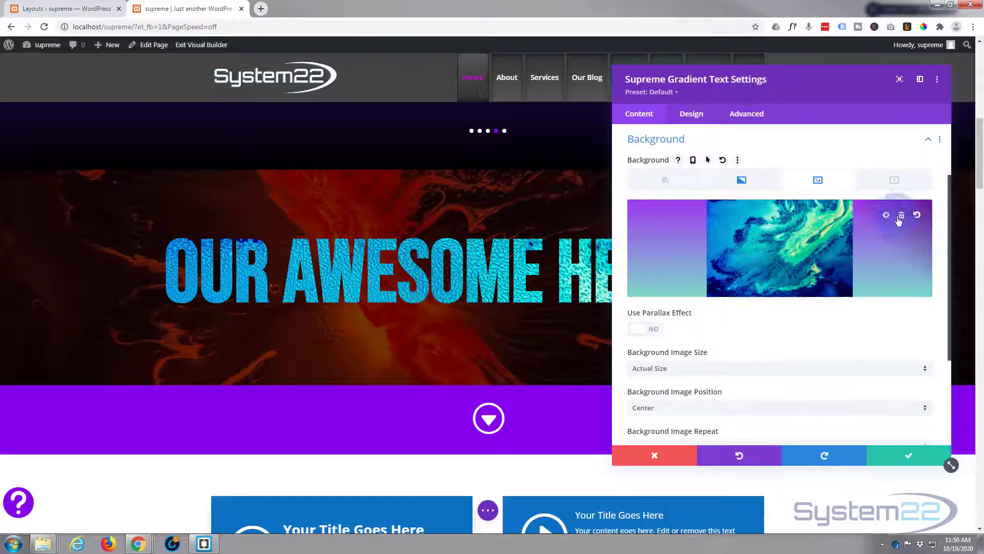
click(900, 218)
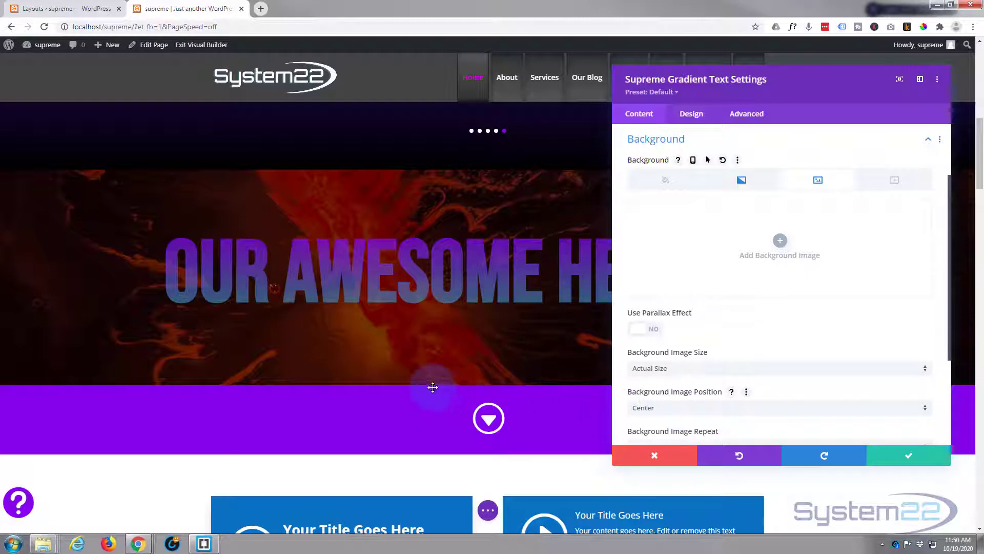
click(906, 456)
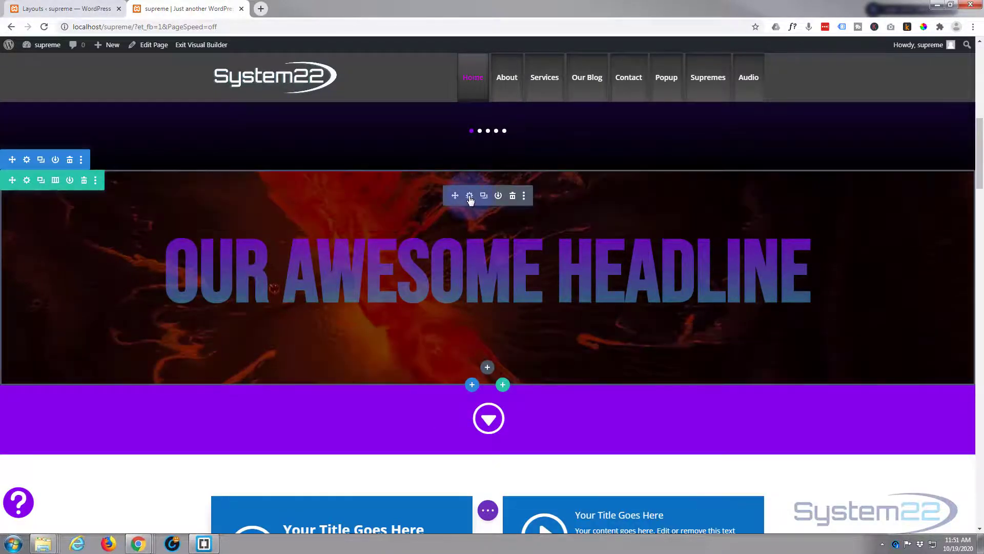
Step: Enable hover options for the gradient text's opacity filter and set the default opacity to 0%
click(470, 198)
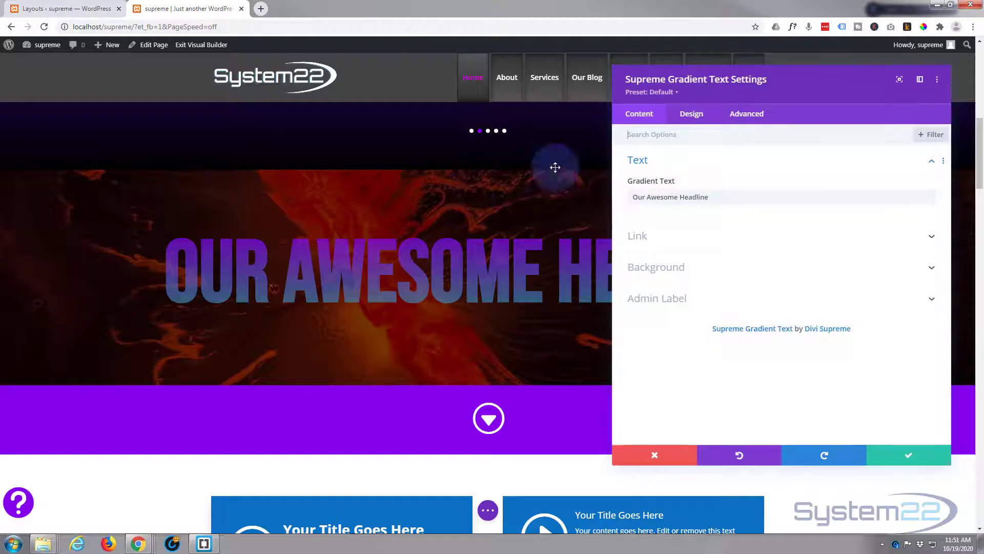
click(692, 116)
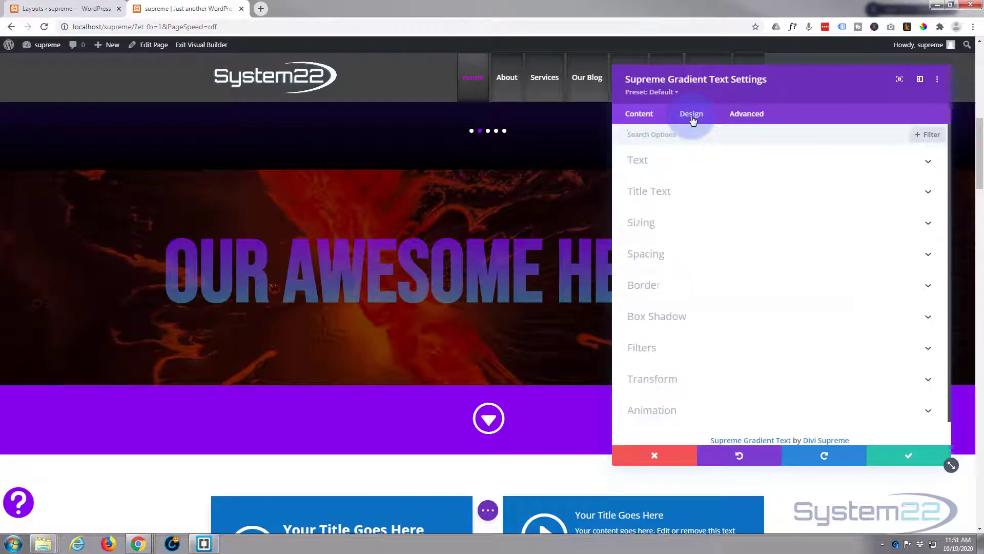
click(710, 348)
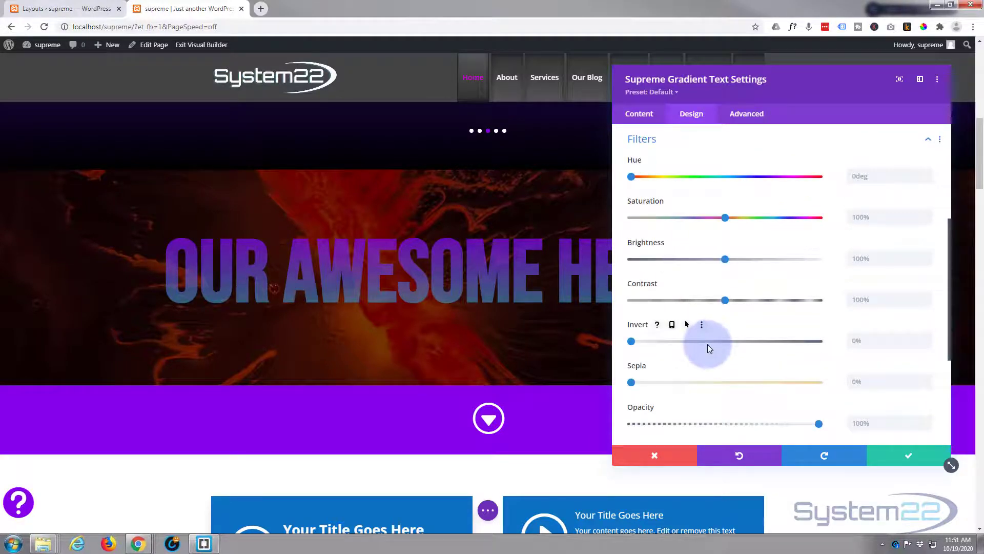
scroll(707, 344, down, 2)
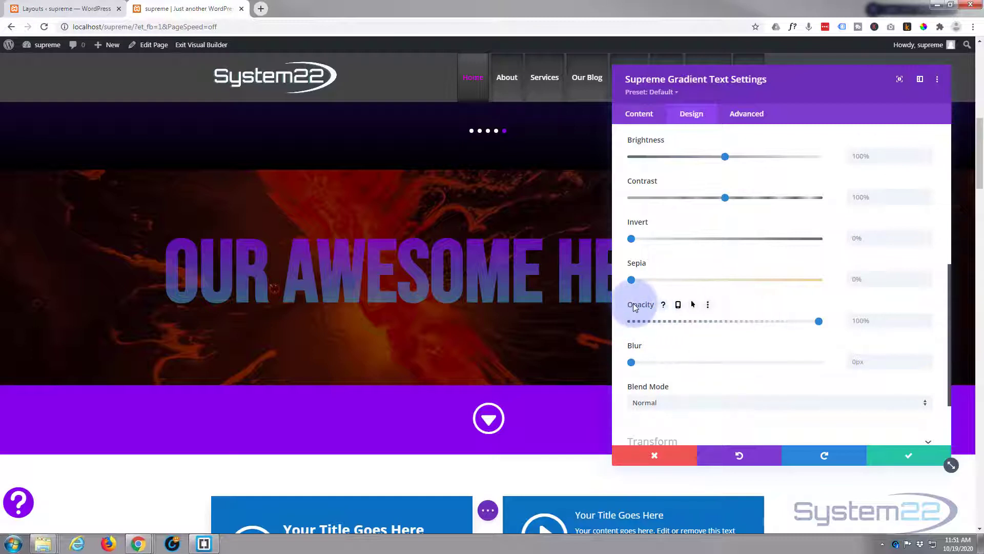
click(693, 306)
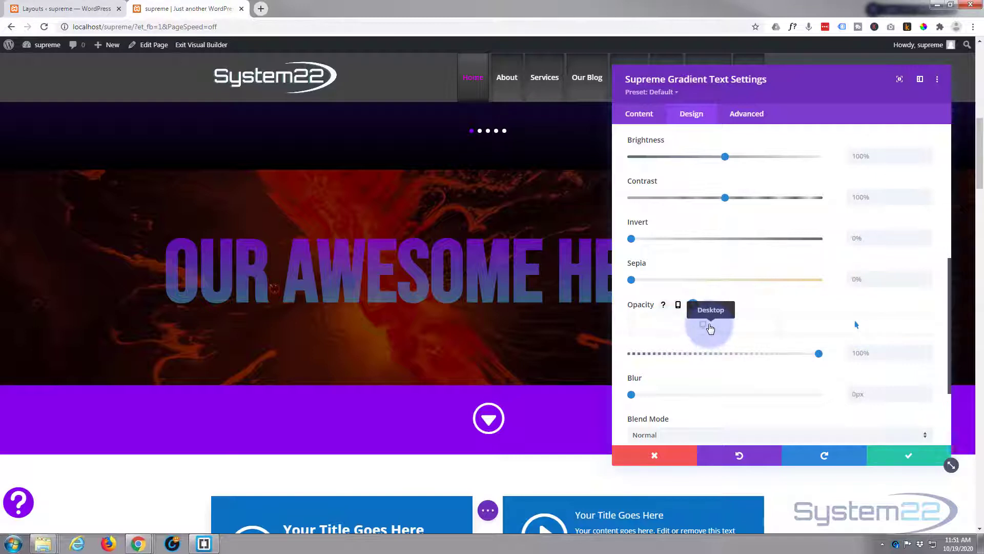
click(709, 326)
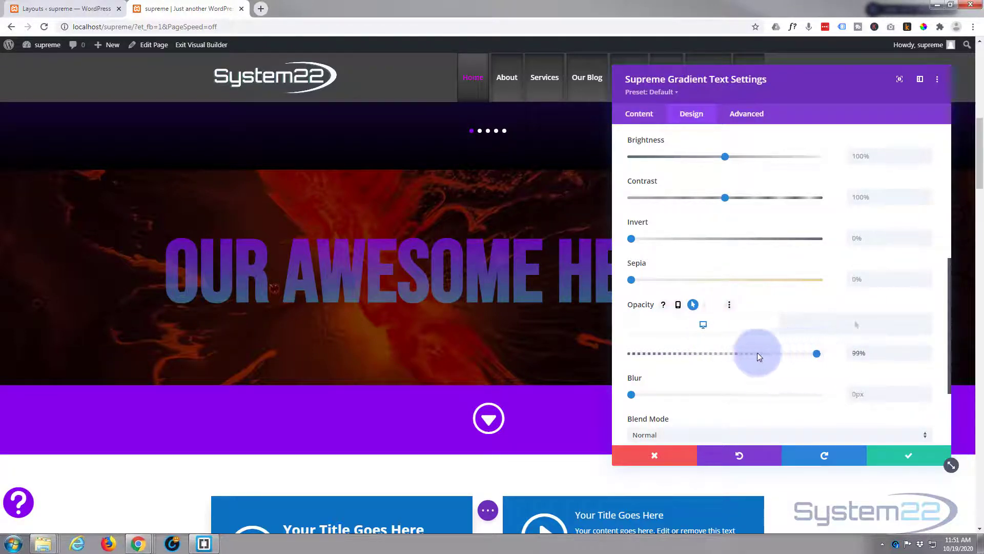
drag(758, 353, 618, 355)
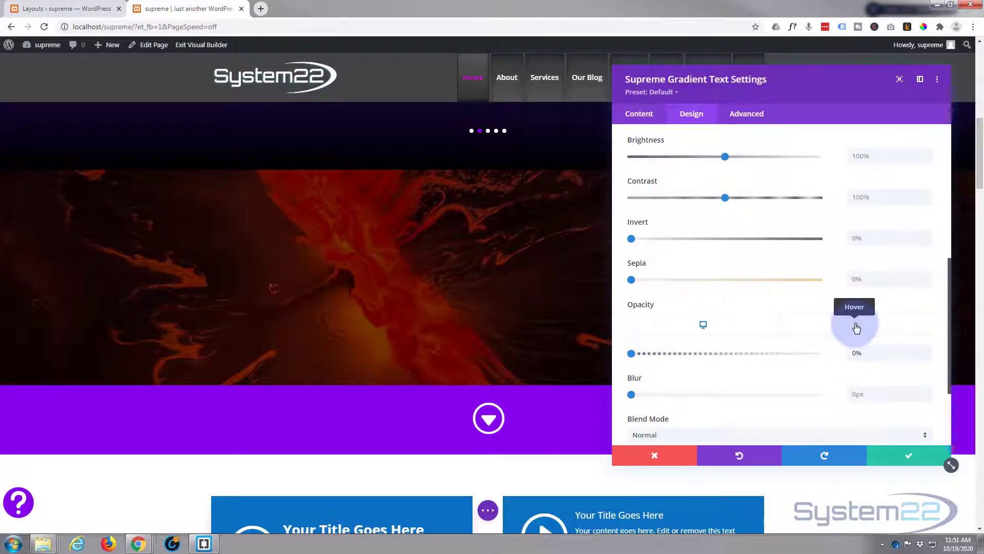
Step: Set the gradient text's hover opacity to 100% and save the module
click(860, 333)
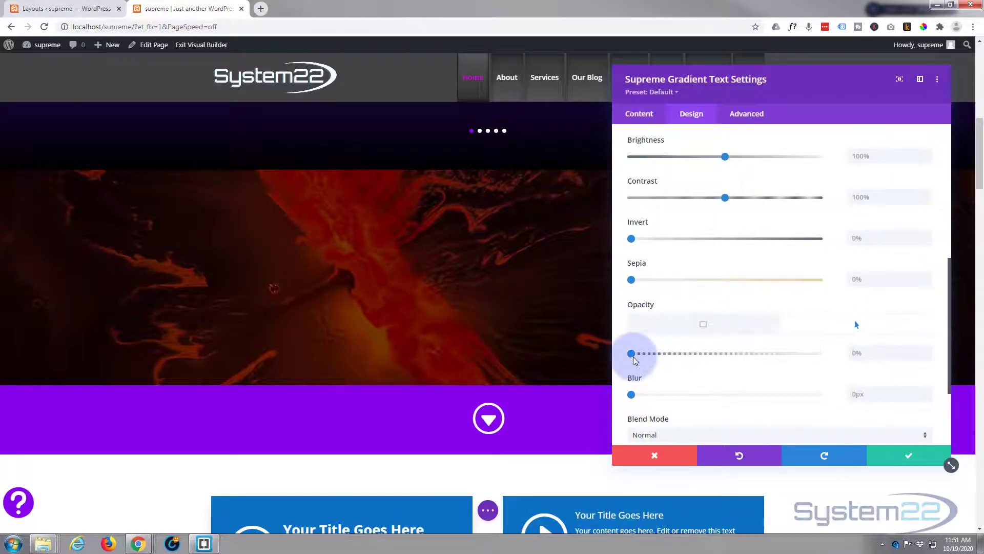
drag(631, 357, 831, 358)
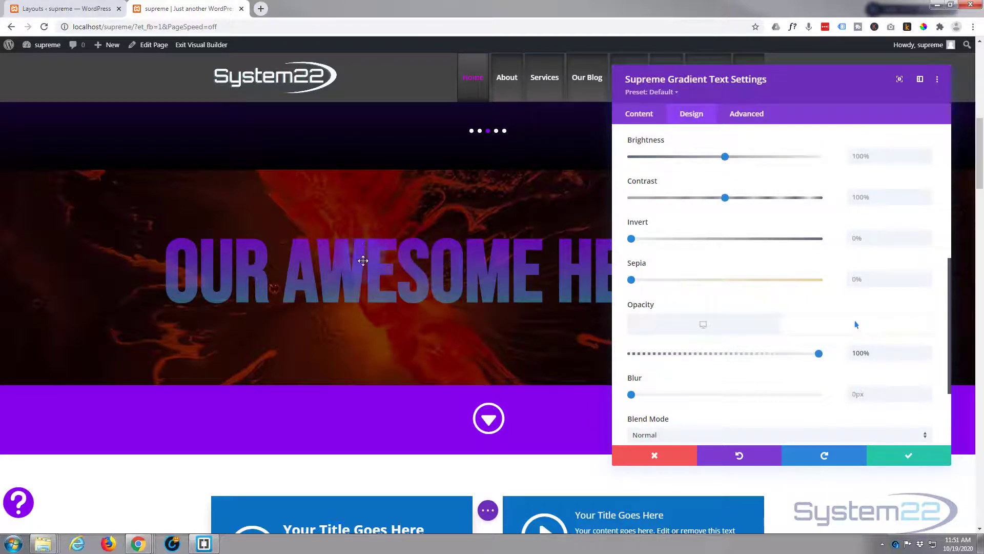
scroll(390, 396, down, 8)
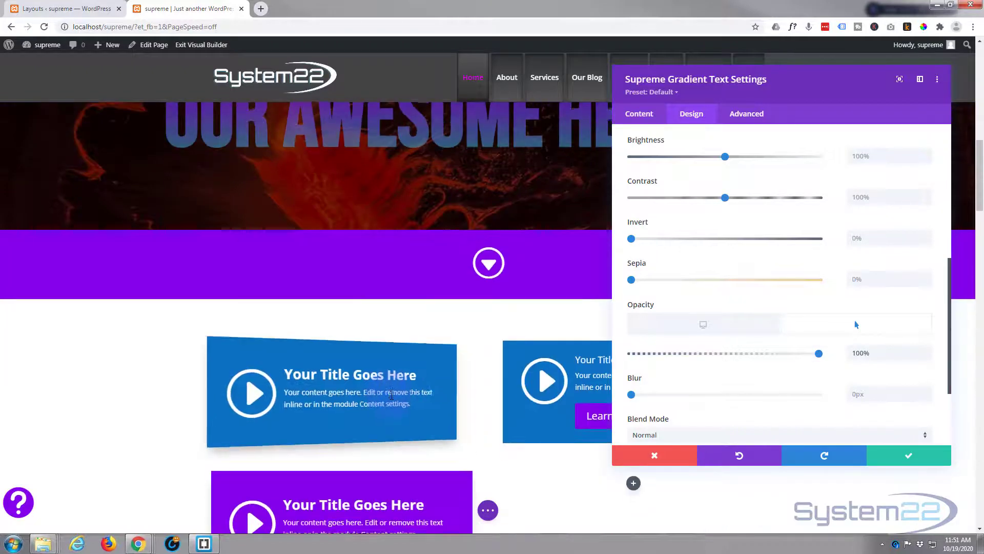
scroll(368, 439, down, 2)
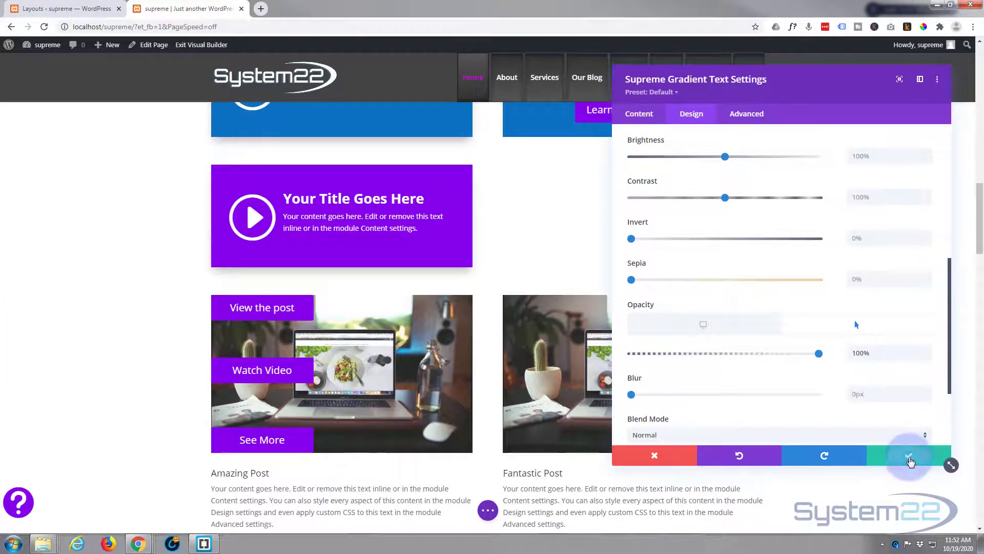
click(910, 456)
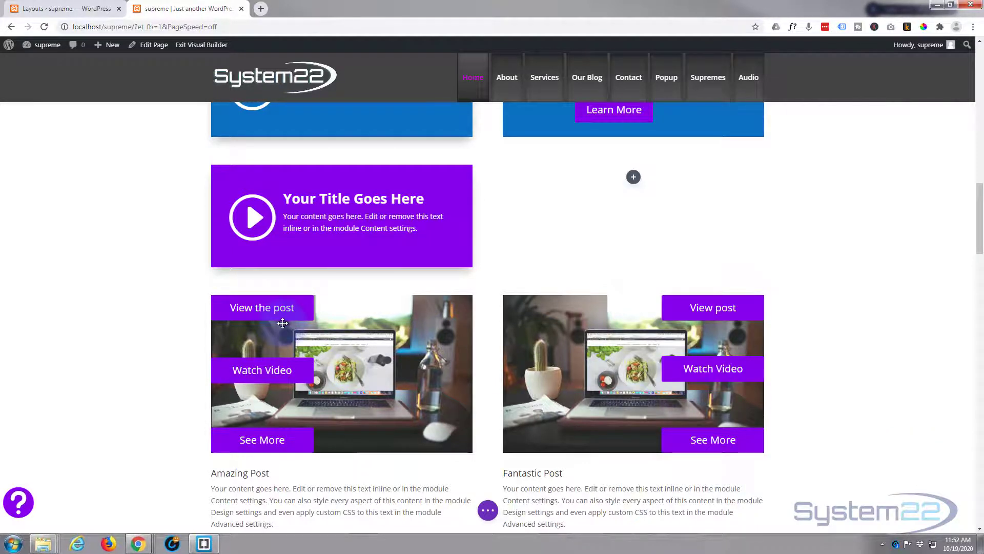
Step: Give the two-column post row the CSS ID buttons and save the row settings
mouse_move(282, 323)
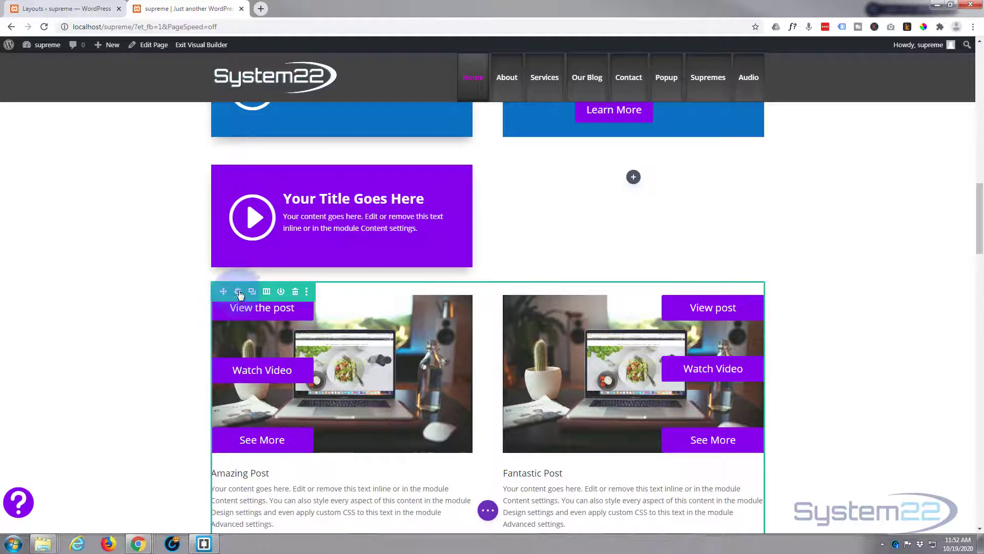
click(239, 292)
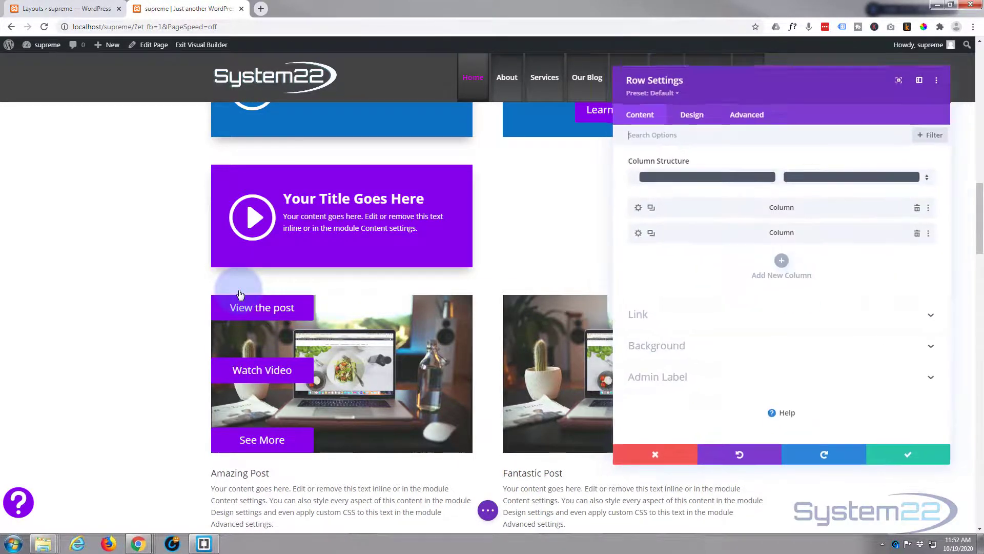
click(753, 117)
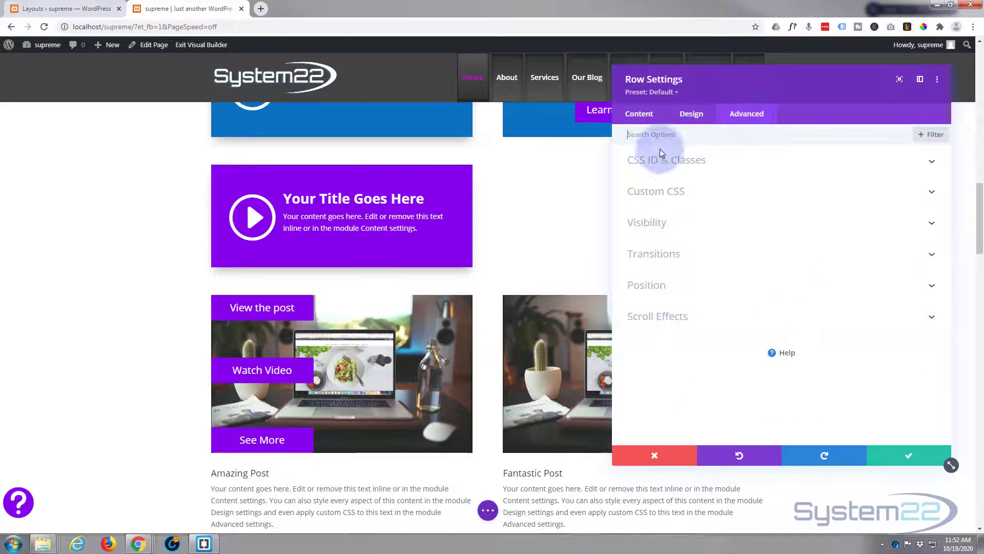
click(765, 162)
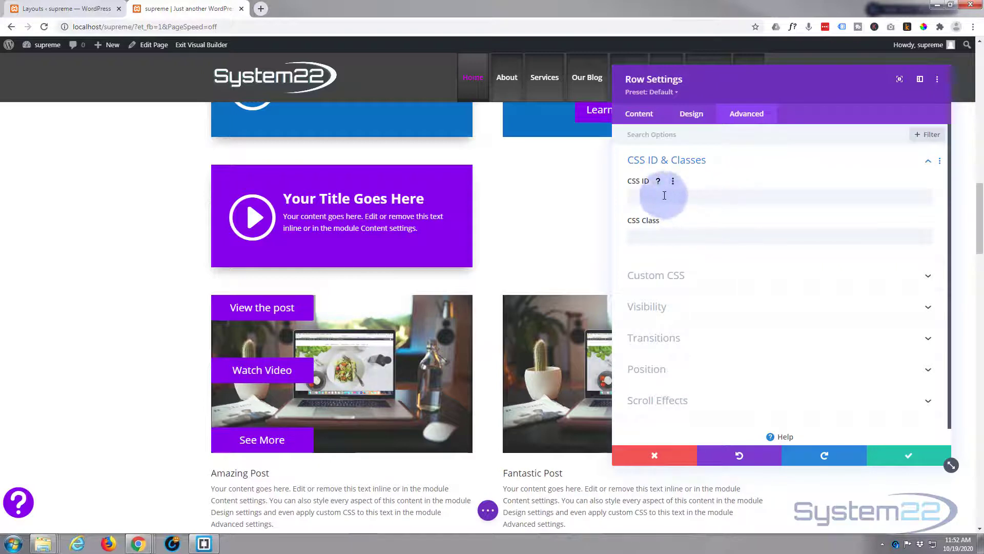
click(633, 195)
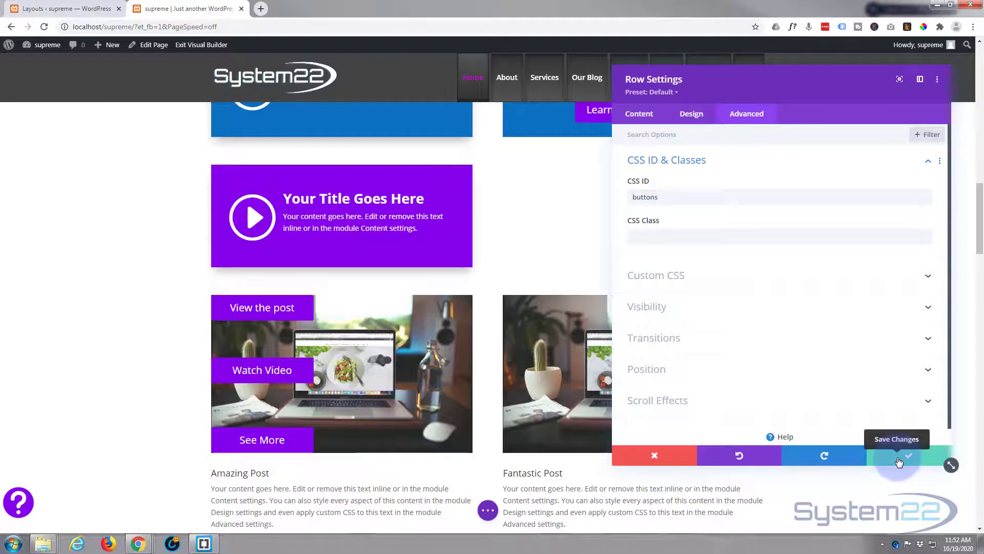
click(899, 462)
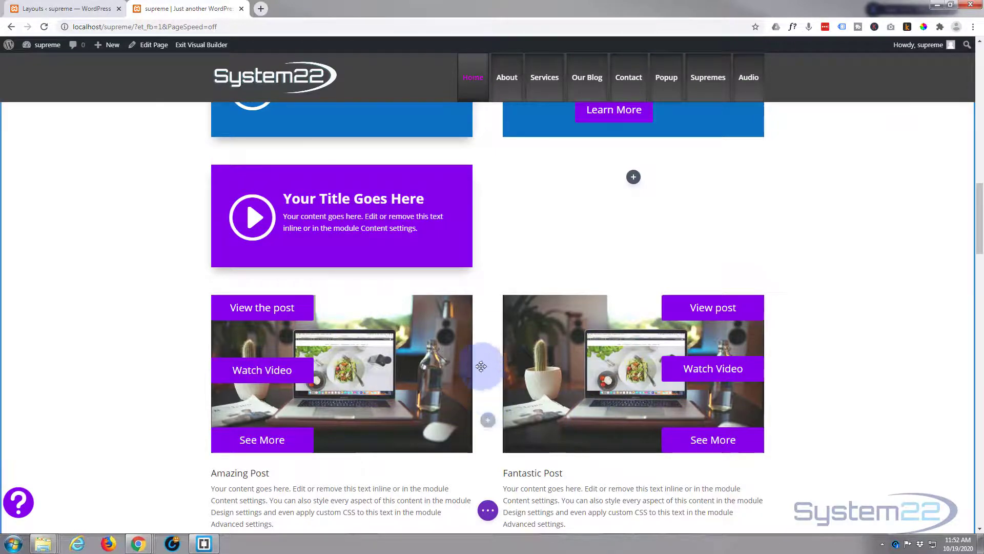
Step: Review the gradient text's module link URL in its Link settings and save the module
scroll(451, 330, up, 7)
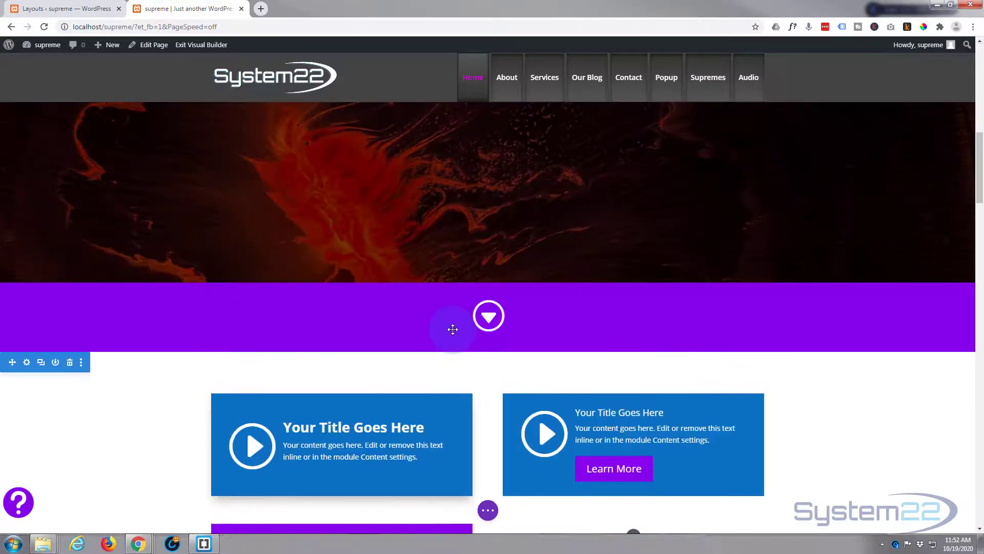
scroll(453, 328, up, 5)
scroll(452, 313, down, 3)
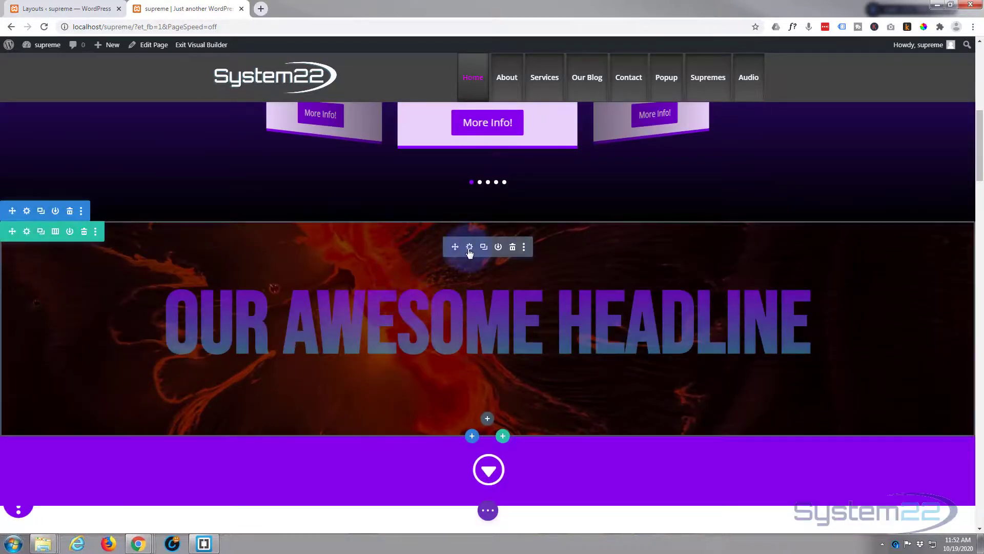
click(470, 248)
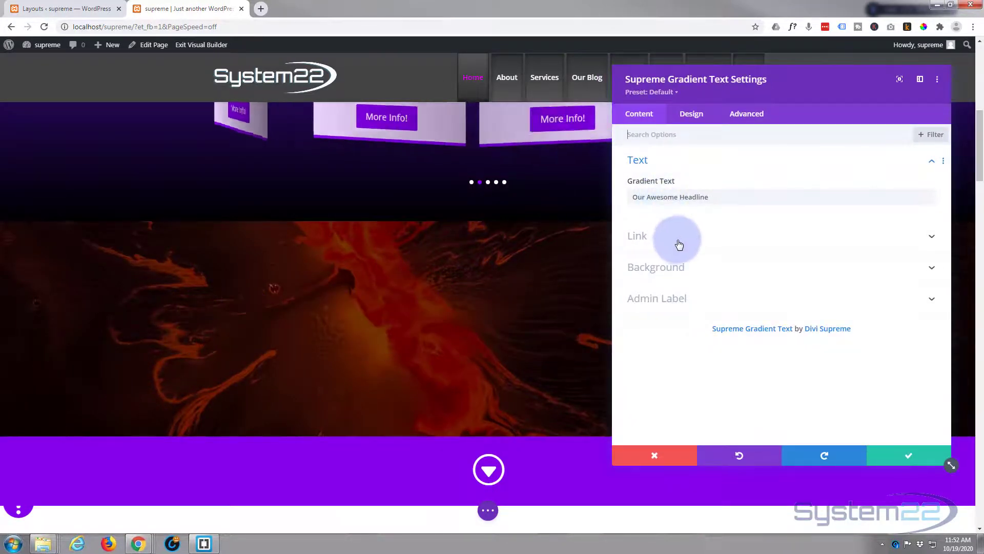
click(680, 242)
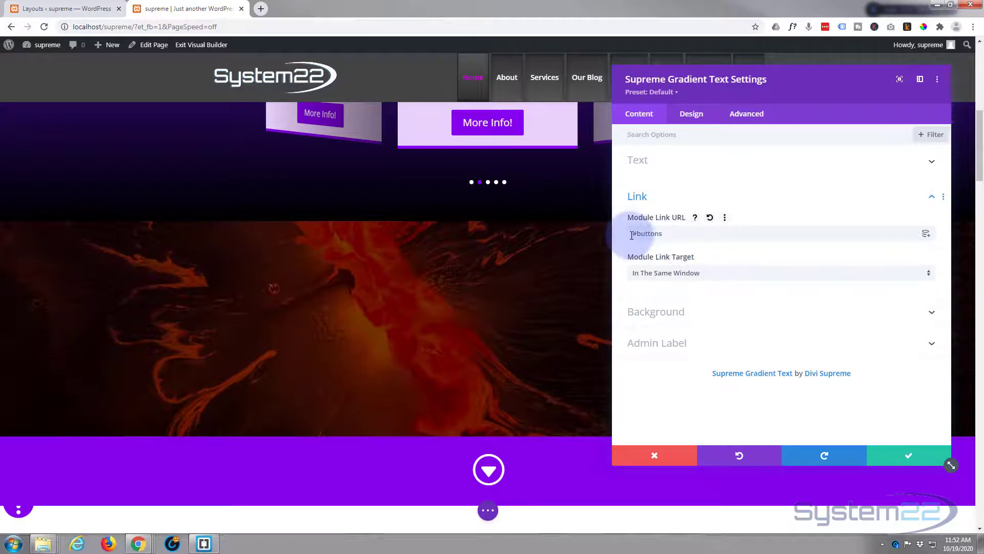
click(908, 453)
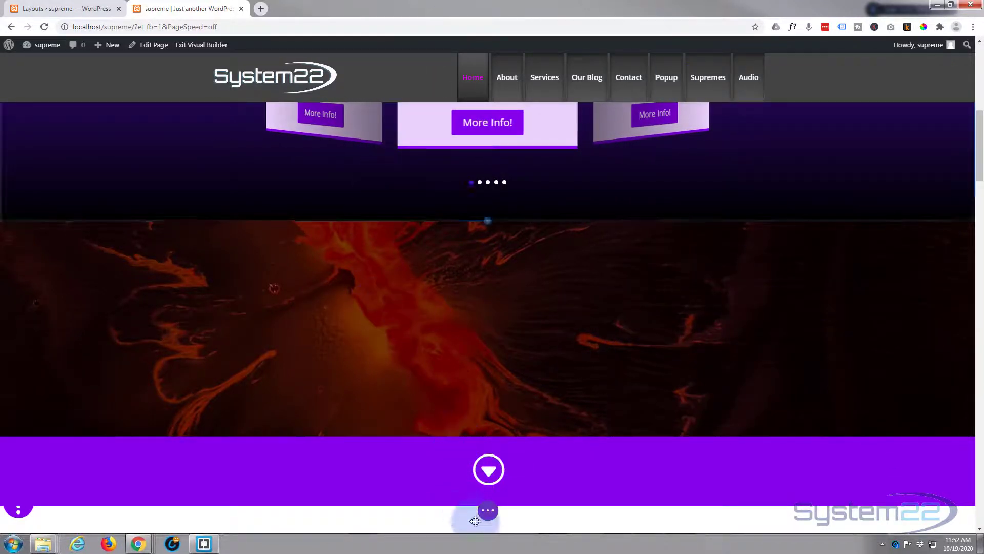
Step: Save the page and exit the Visual Builder
click(487, 509)
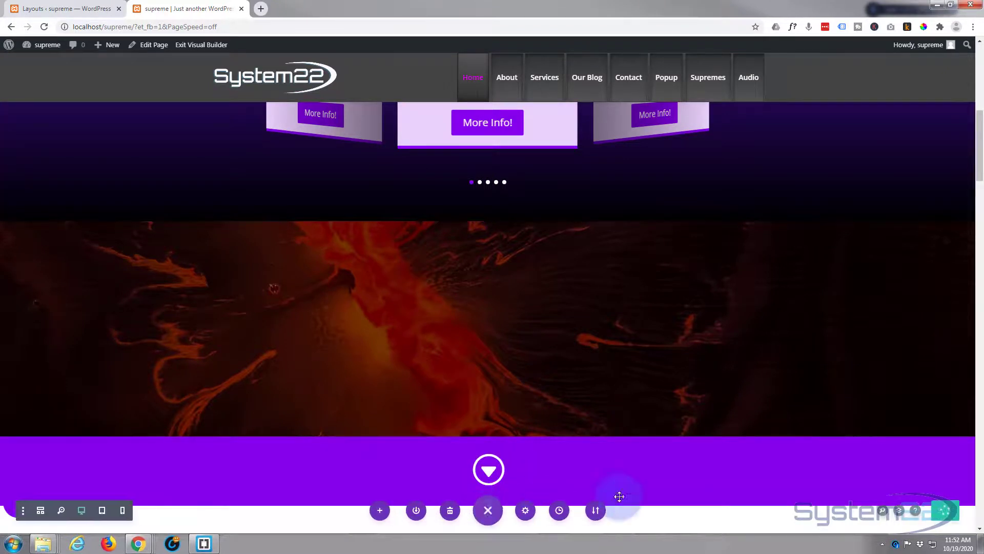
click(946, 510)
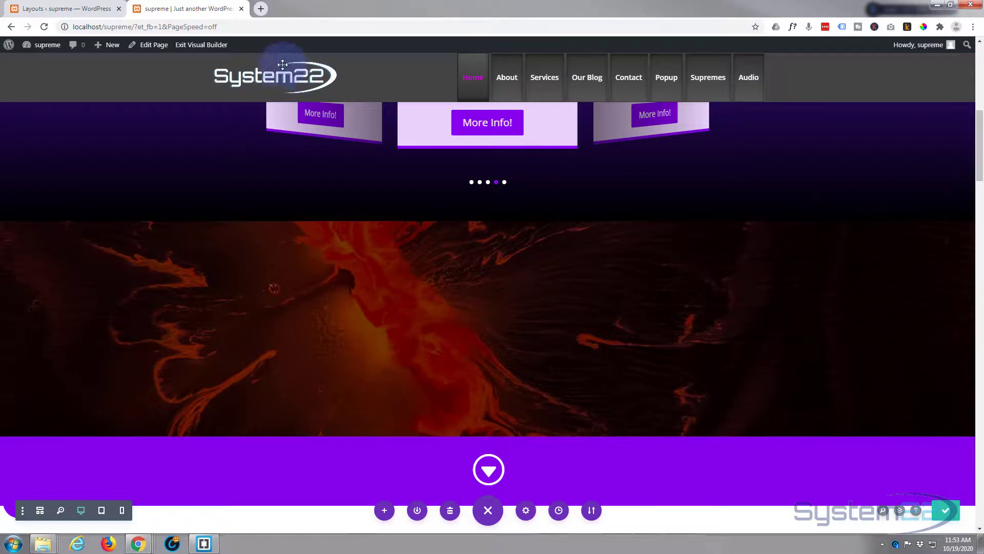
click(204, 46)
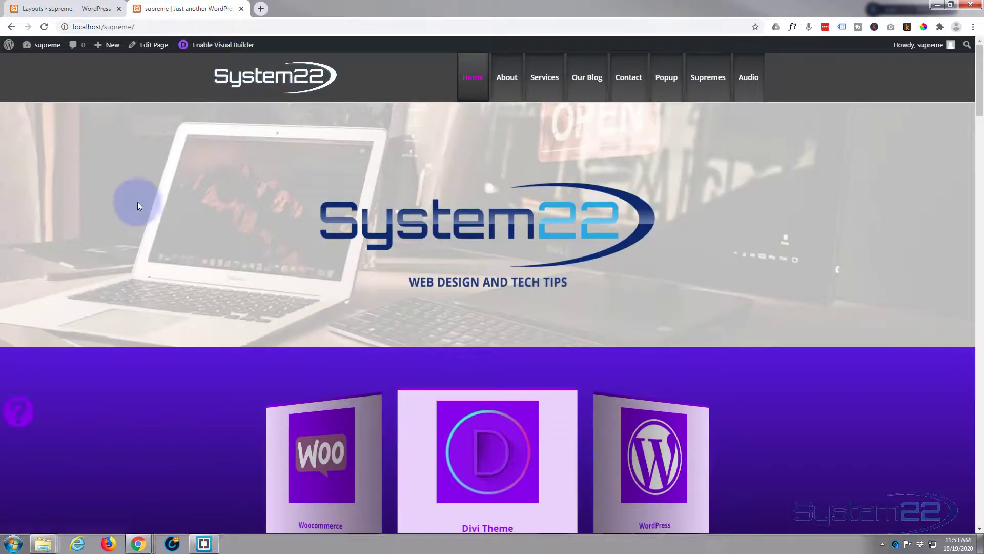
Step: Preview the headline's hover effect on the live page and follow its link to the buttons row
scroll(143, 199, down, 5)
scroll(144, 174, down, 3)
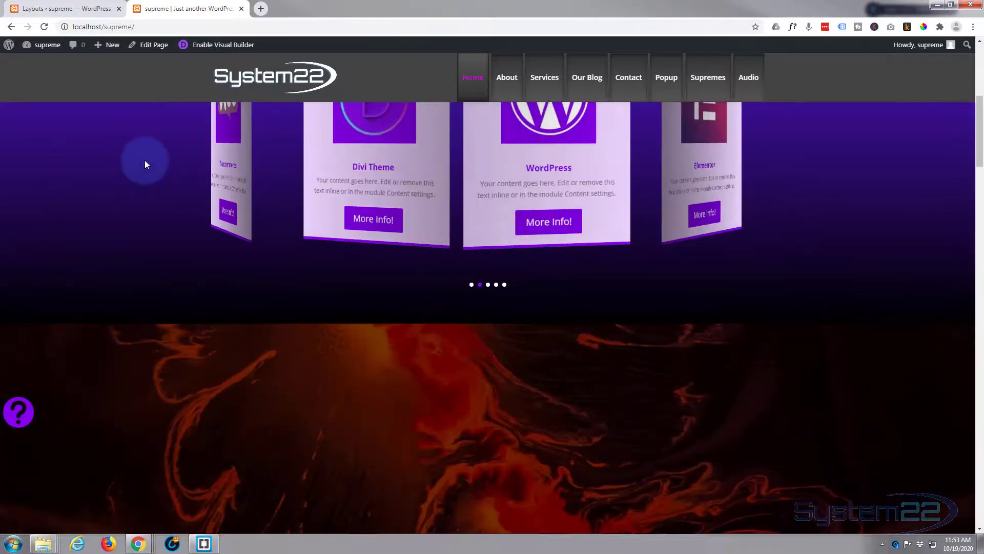
scroll(146, 101, down, 1)
scroll(146, 101, up, 3)
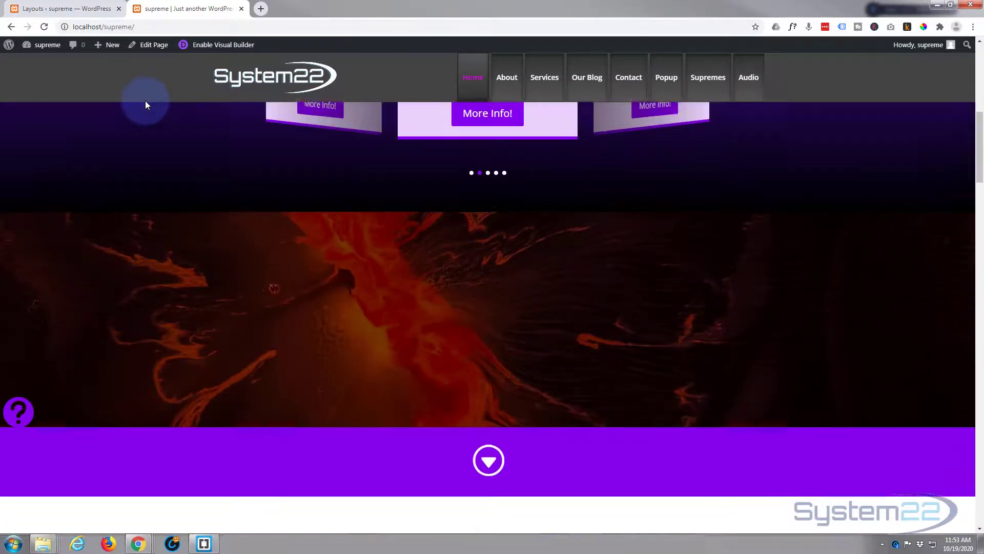
scroll(146, 101, down, 2)
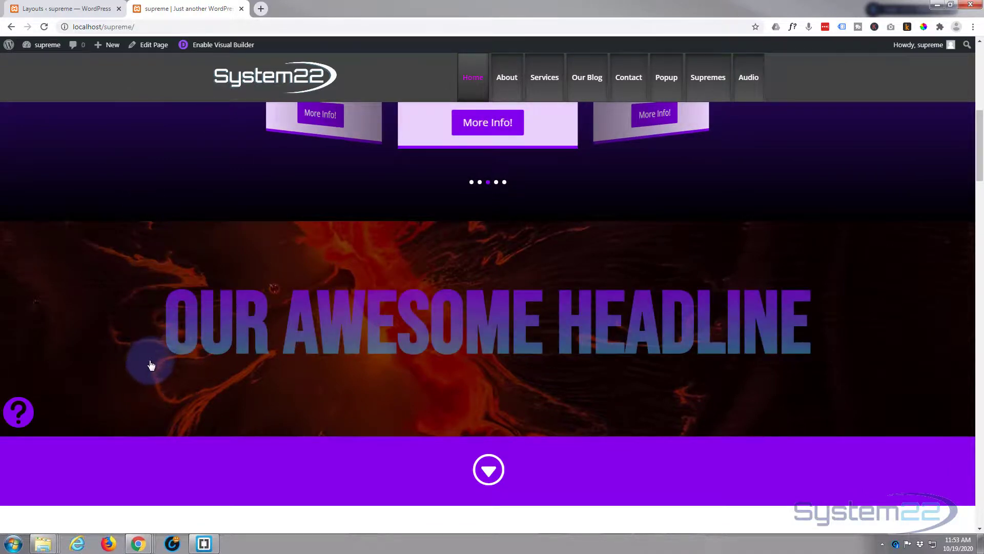
scroll(142, 361, down, 3)
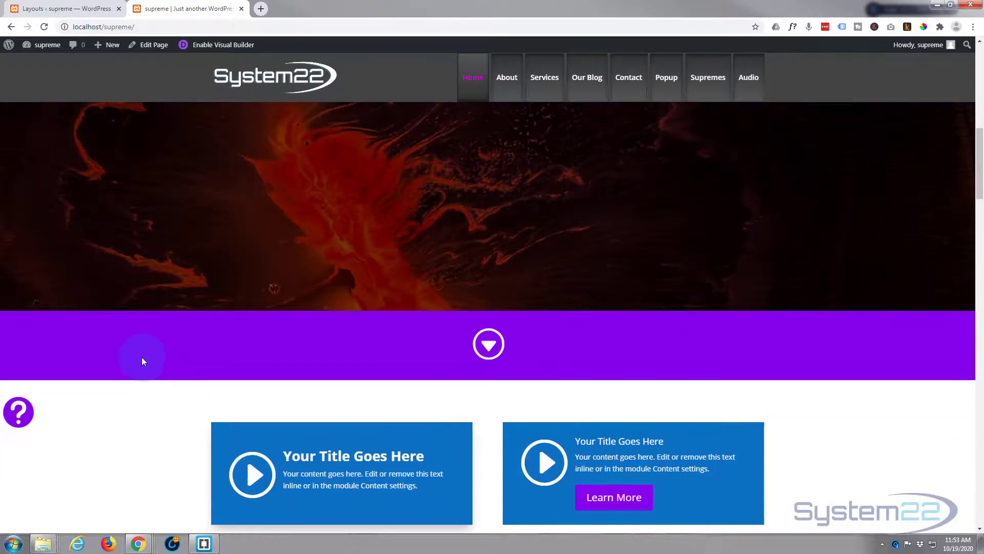
scroll(143, 361, up, 3)
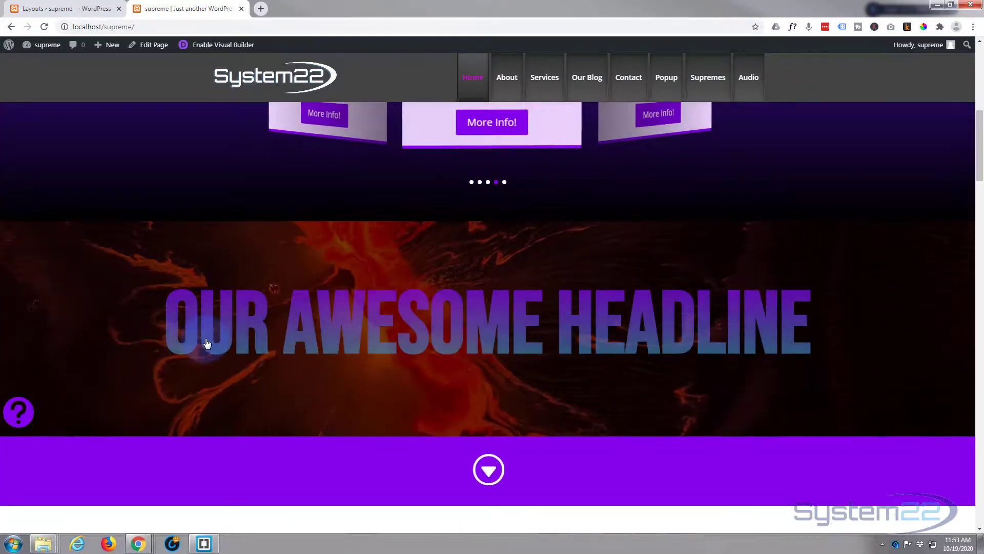
click(333, 336)
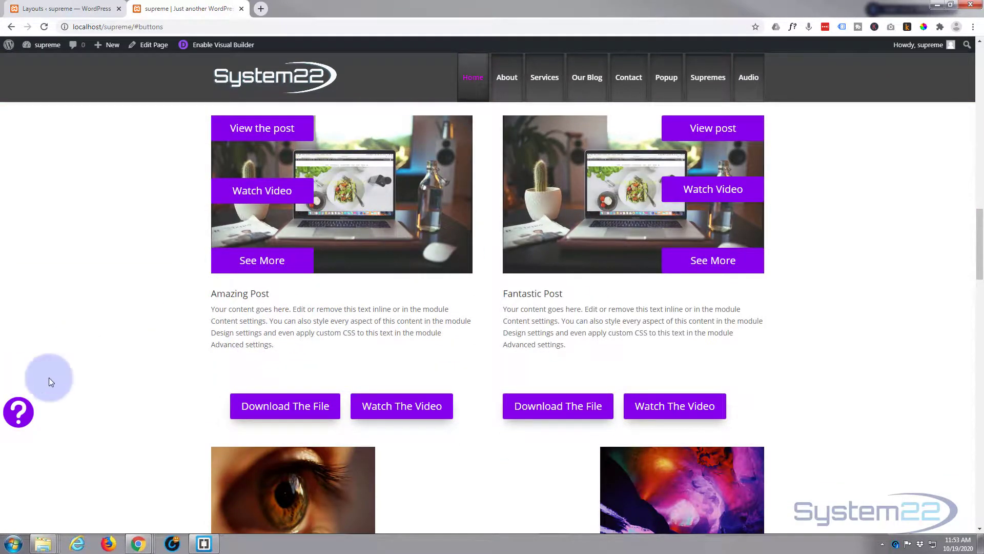
Step: Scroll back to the headline and follow its link to the buttons row again
scroll(49, 379, up, 10)
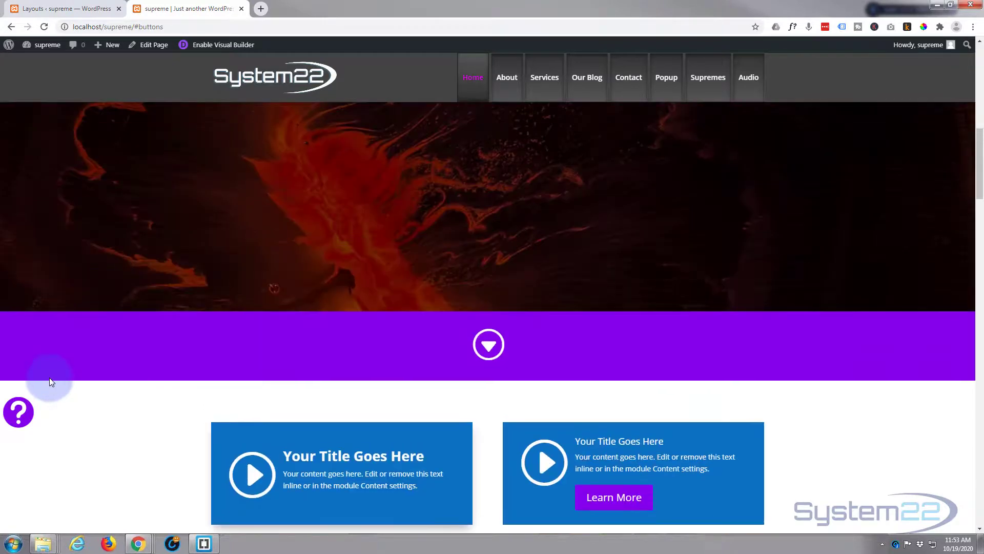
scroll(49, 381, up, 3)
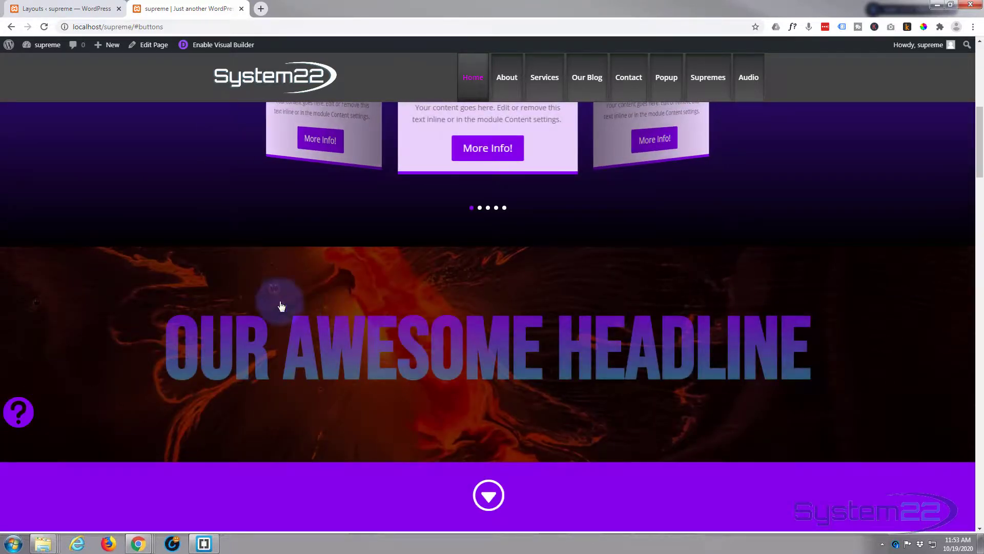
scroll(136, 187, down, 3)
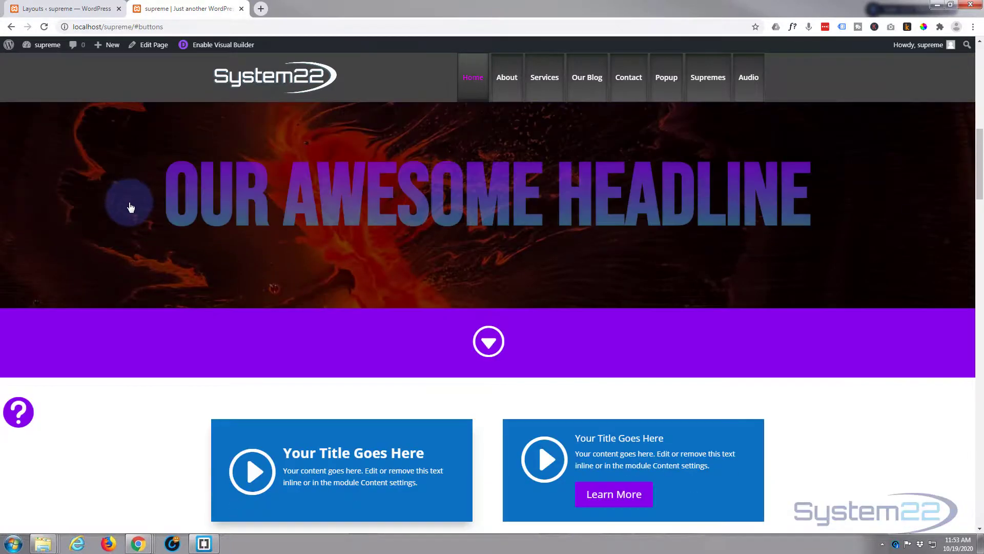
scroll(134, 265, up, 2)
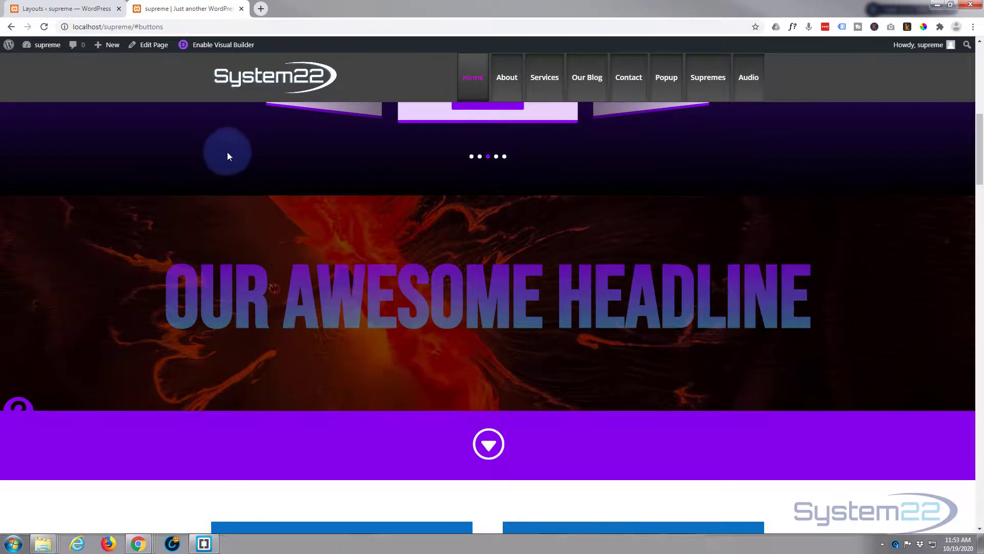
click(260, 308)
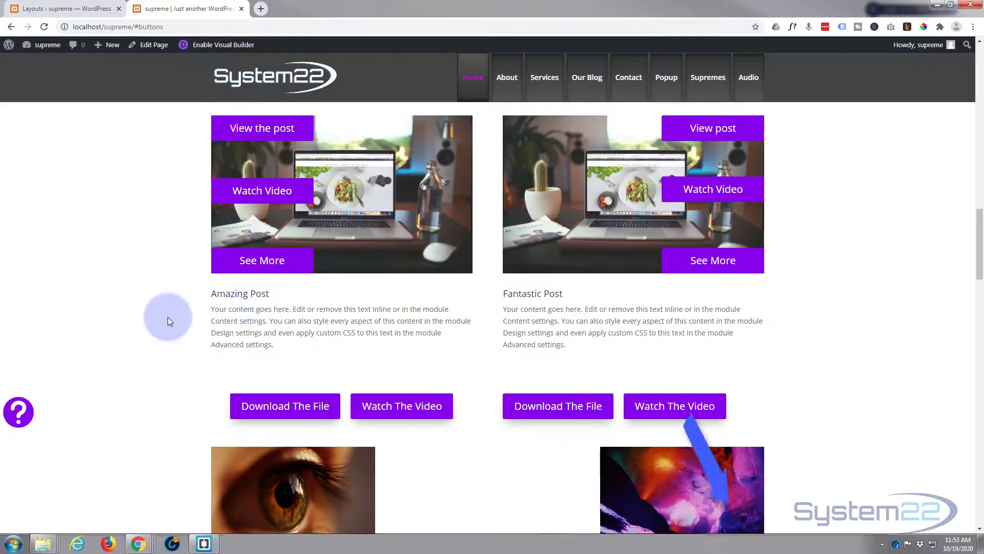
scroll(167, 317, up, 3)
scroll(168, 317, up, 10)
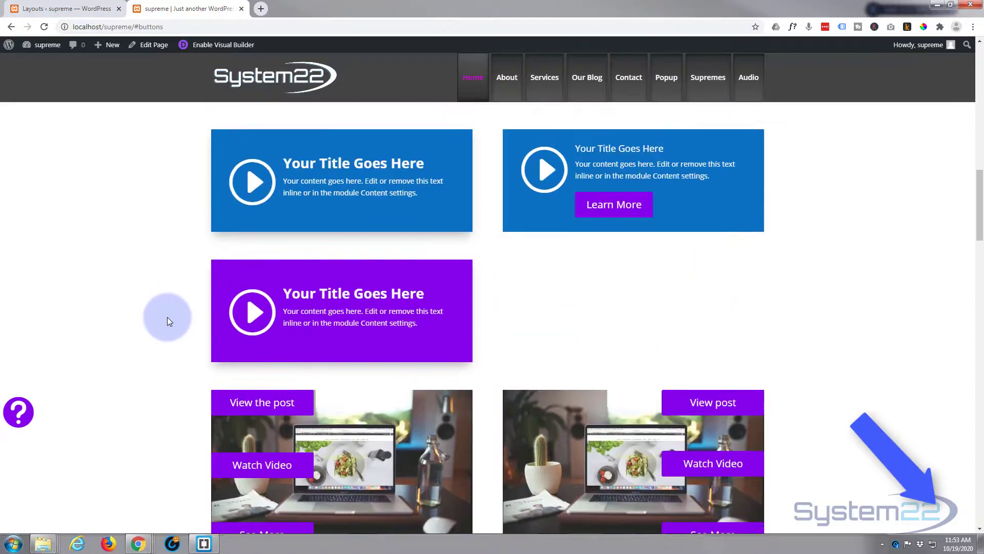